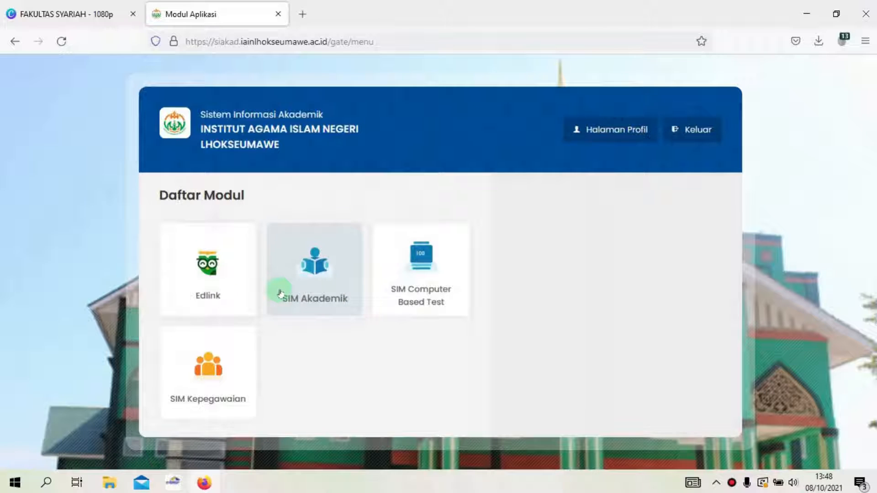
- Open the SIM Akademik module and go to its Kelas Kuliah class list
{"action": "left_click", "coordinate": [311, 287]}
{"action": "left_click", "coordinate": [545, 259]}
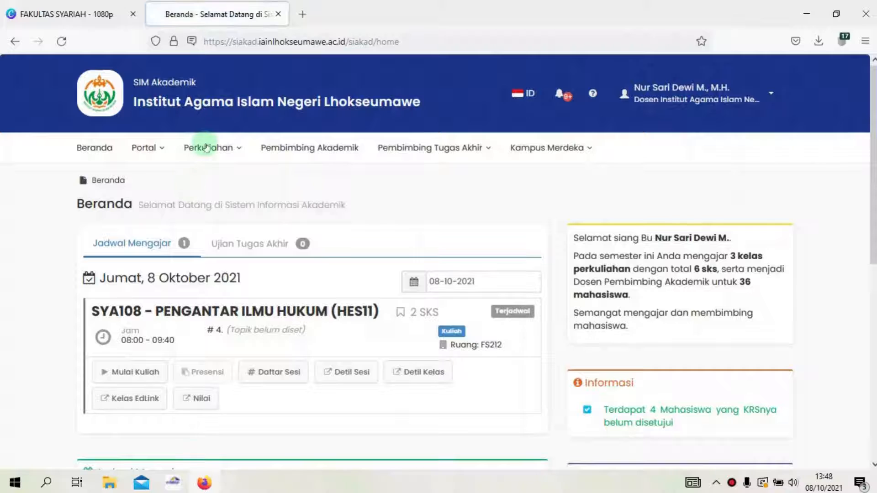
{"action": "left_click", "coordinate": [206, 147]}
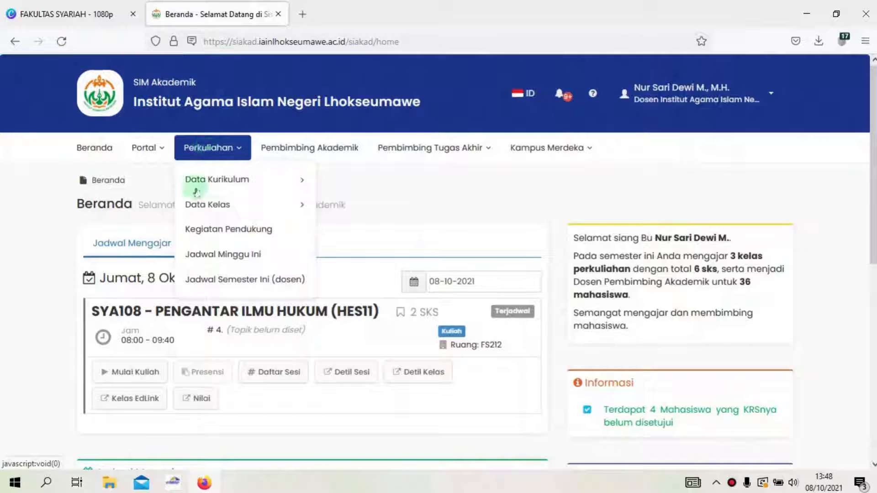
{"action": "mouse_move", "coordinate": [205, 203]}
{"action": "left_click", "coordinate": [337, 222]}
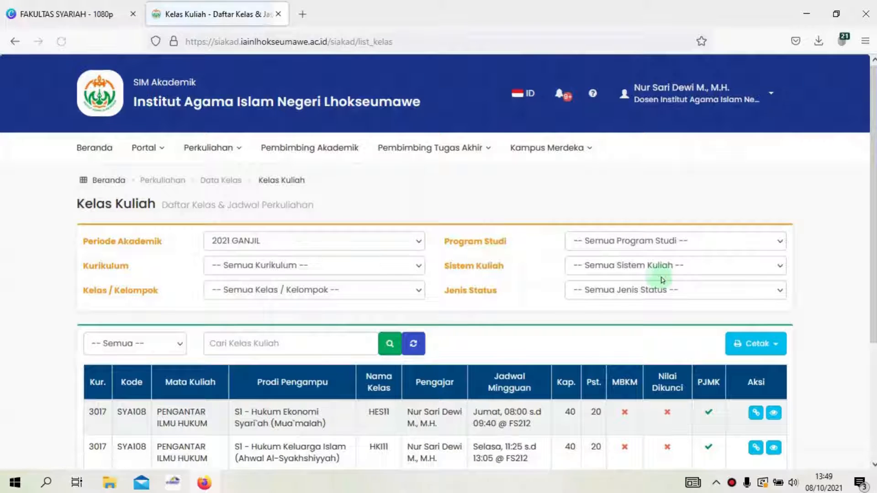
- Open the Jadwal Perkuliahan of the PENGANTAR ILMU HUKUM class HES11 from the class list
{"action": "scroll", "coordinate": [666, 277], "scroll_direction": "down", "scroll_amount": 3}
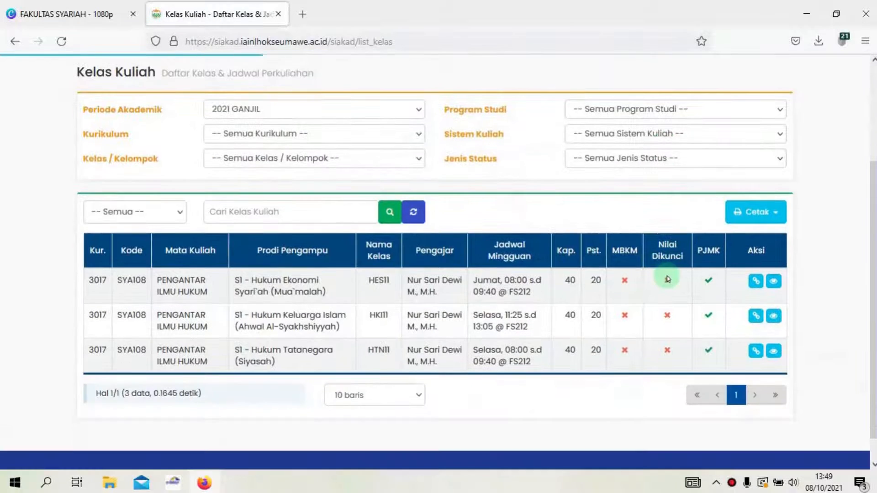
{"action": "scroll", "coordinate": [667, 279], "scroll_direction": "up", "scroll_amount": 2}
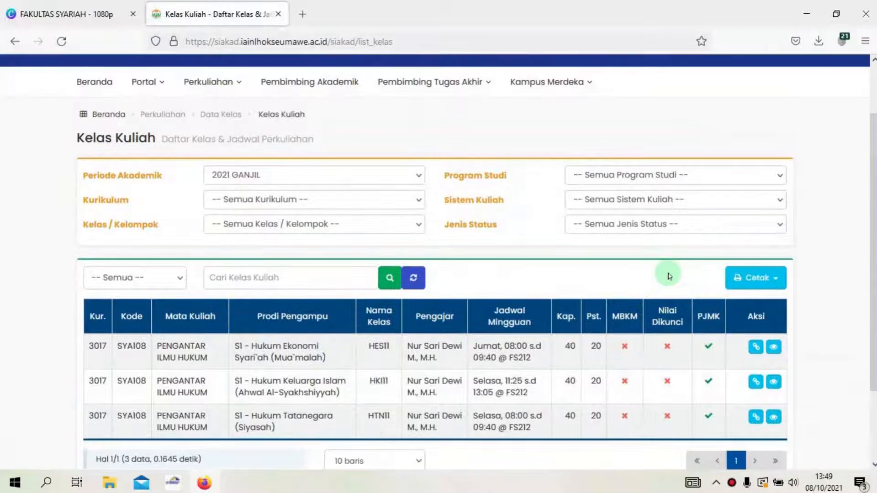
{"action": "left_click", "coordinate": [758, 348]}
{"action": "left_click", "coordinate": [710, 401]}
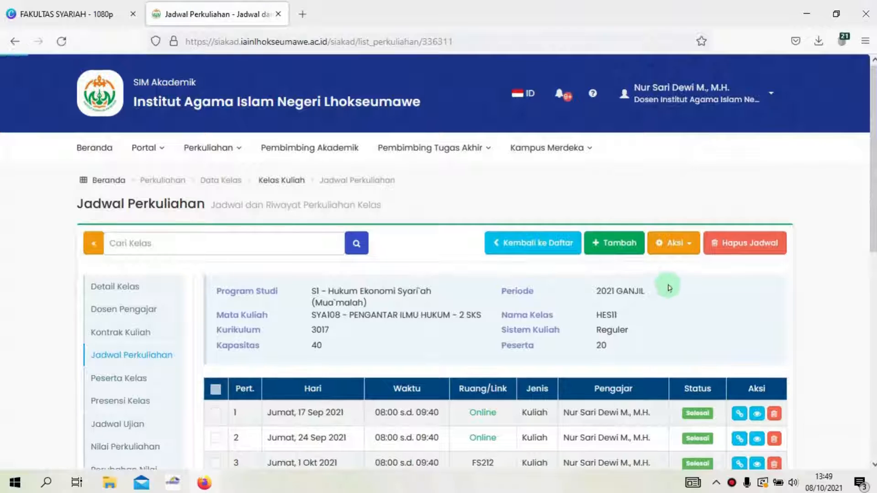
- Create the lecture planning (Buat perencanaan) for class HES11 and review the scheduled meetings
{"action": "left_click", "coordinate": [682, 250]}
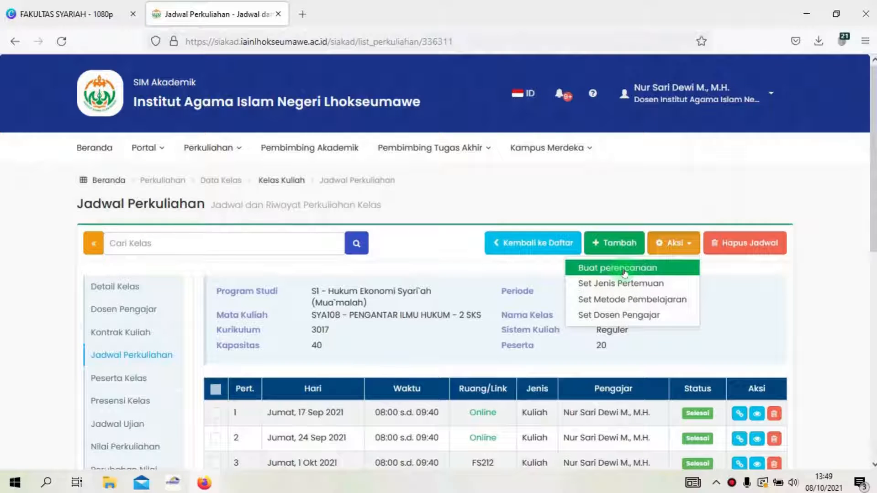
{"action": "left_click", "coordinate": [624, 272]}
{"action": "left_click", "coordinate": [506, 295]}
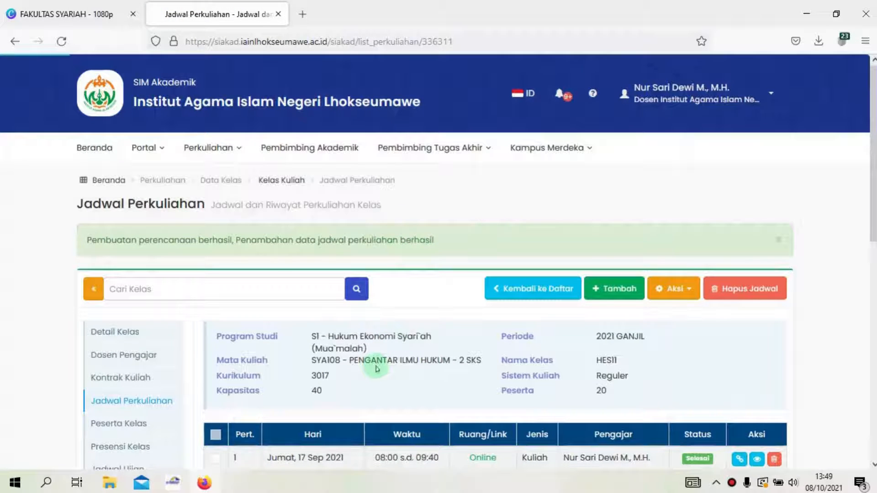
{"action": "scroll", "coordinate": [377, 368], "scroll_direction": "down", "scroll_amount": 7}
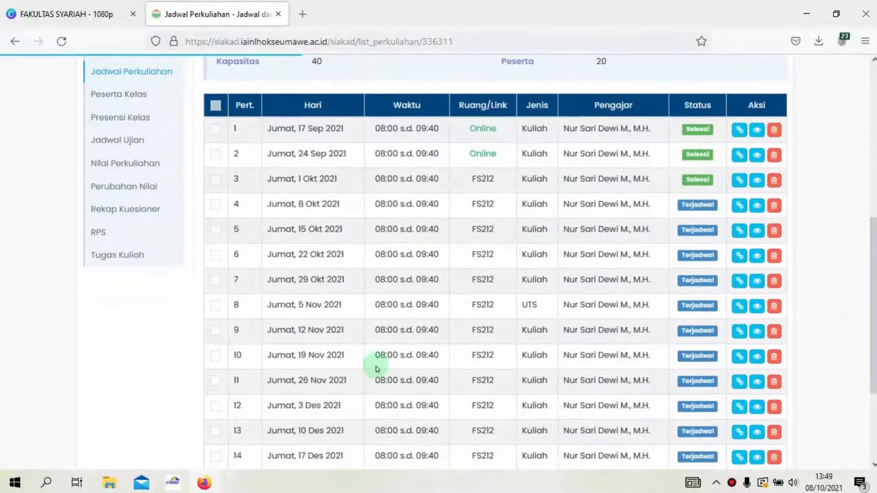
{"action": "scroll", "coordinate": [377, 369], "scroll_direction": "down", "scroll_amount": 3}
{"action": "scroll", "coordinate": [377, 369], "scroll_direction": "up", "scroll_amount": 4}
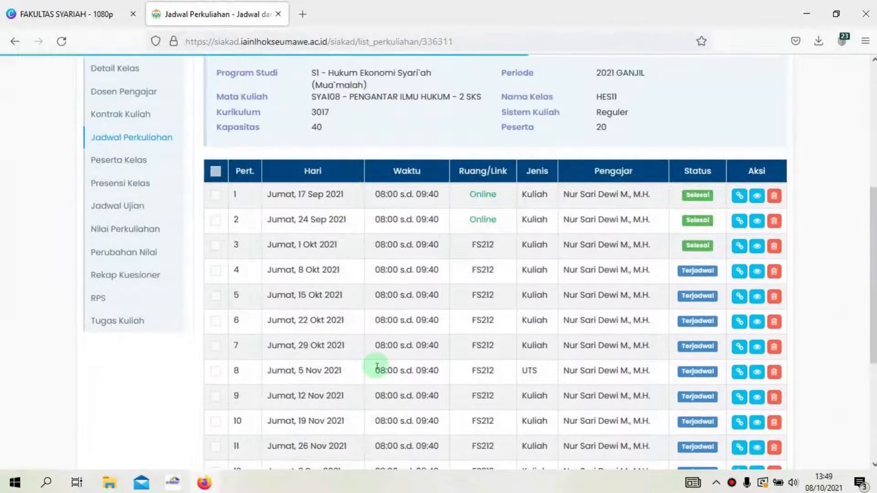
{"action": "scroll", "coordinate": [376, 368], "scroll_direction": "up", "scroll_amount": 6}
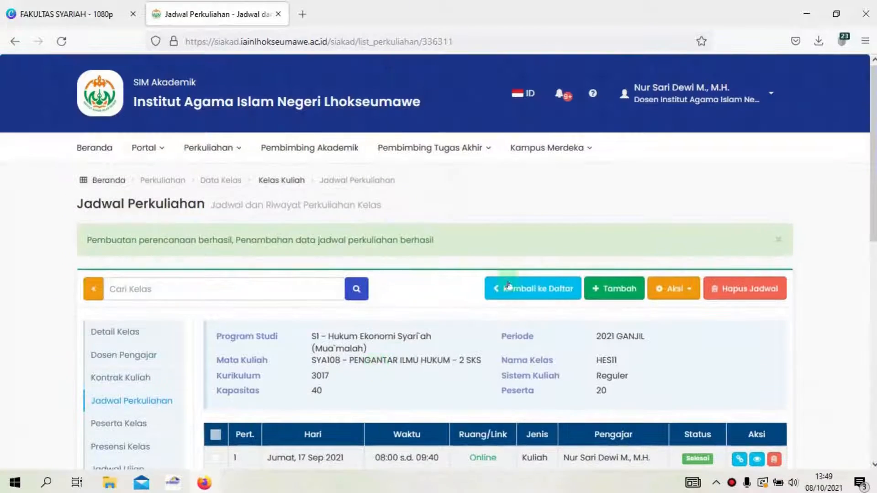
- Return to the module overview and open the Edlink module
{"action": "left_click", "coordinate": [672, 90]}
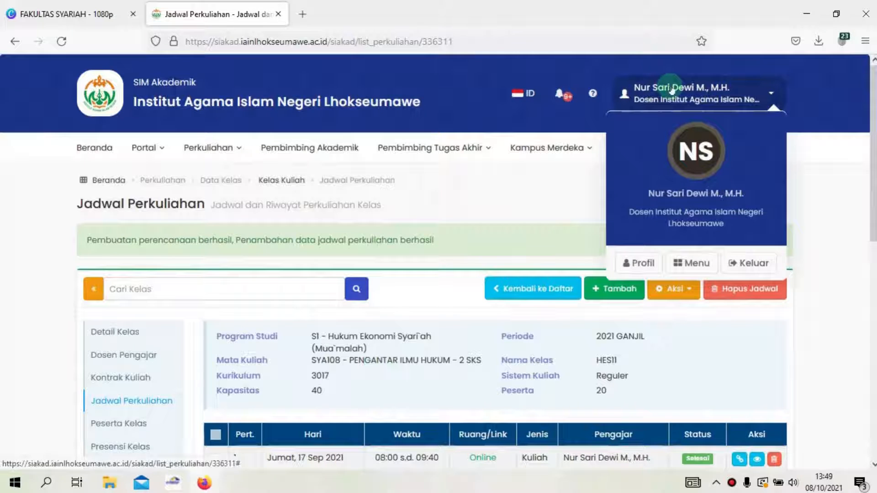
{"action": "left_click", "coordinate": [690, 264]}
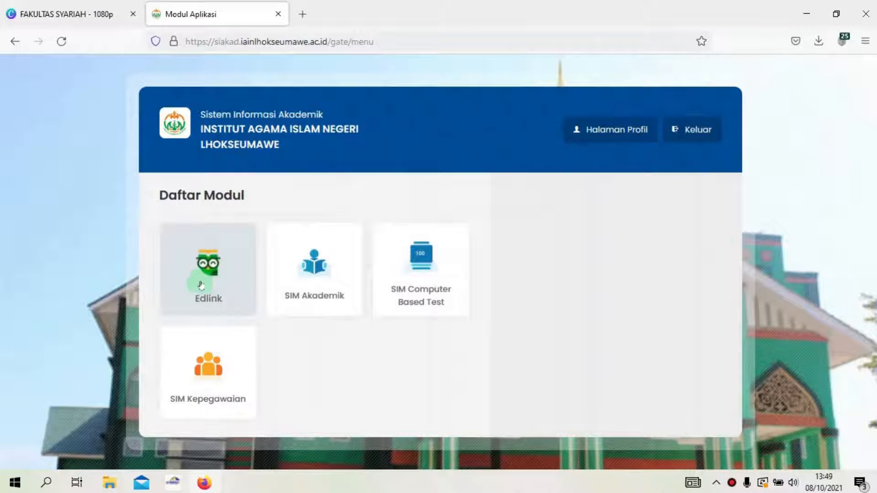
{"action": "left_click", "coordinate": [238, 286]}
{"action": "left_click", "coordinate": [544, 267]}
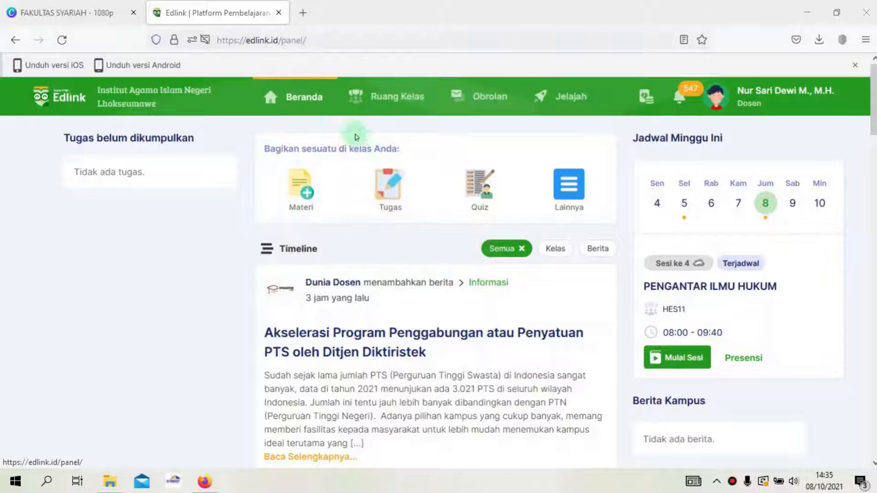
- Synchronise the HKI11, HTN11 and HES11 classes with Peserta, RPS and Sesi Perkuliahan in Ruang Kelas, and return to the class list
{"action": "left_click", "coordinate": [383, 100]}
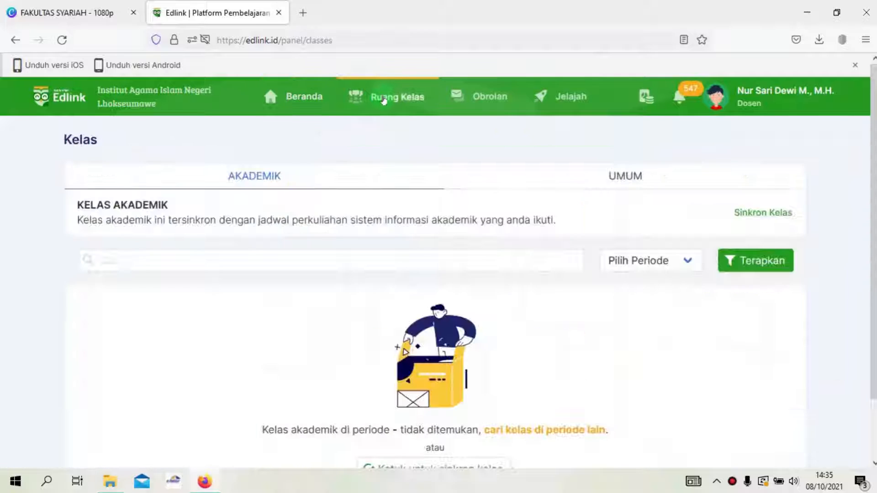
{"action": "left_click", "coordinate": [743, 216]}
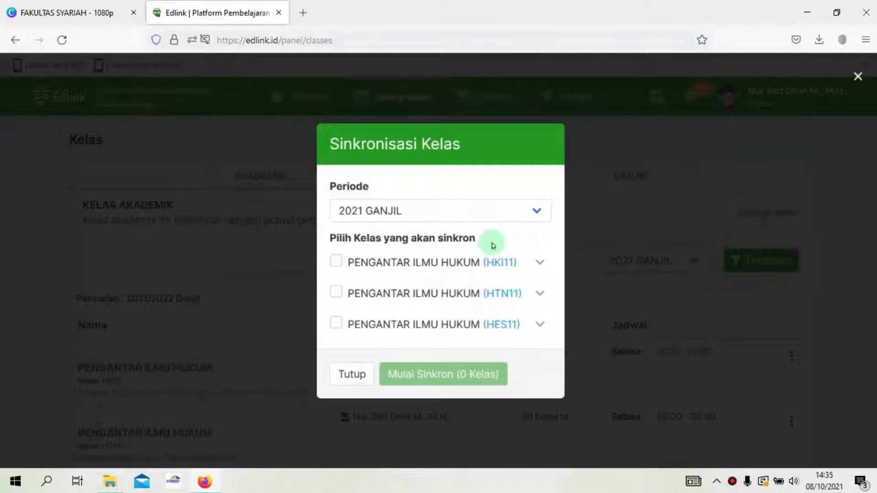
{"action": "left_click", "coordinate": [337, 262]}
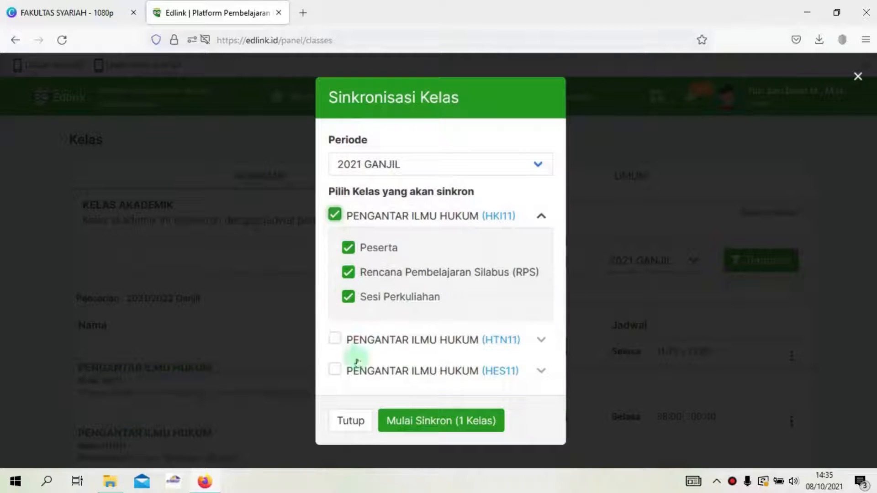
{"action": "left_click", "coordinate": [349, 339]}
{"action": "scroll", "coordinate": [353, 339], "scroll_direction": "down", "scroll_amount": 3}
{"action": "left_click", "coordinate": [336, 379]}
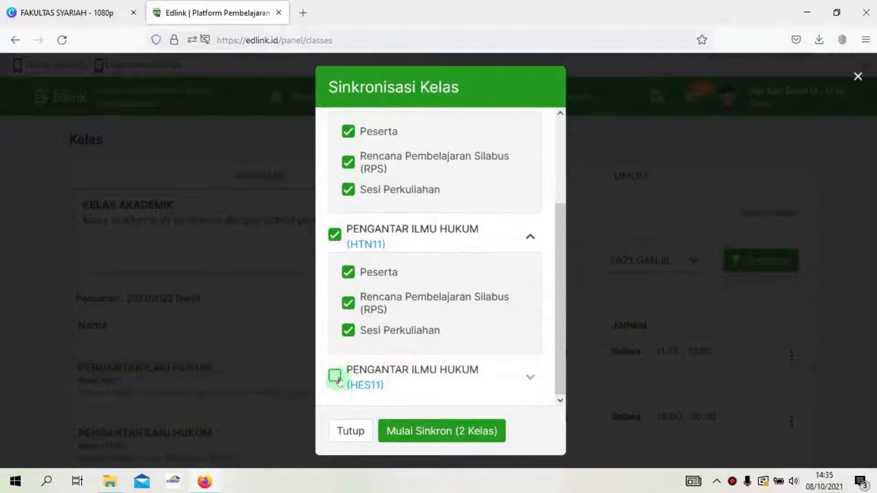
{"action": "scroll", "coordinate": [363, 340], "scroll_direction": "down", "scroll_amount": 1}
{"action": "scroll", "coordinate": [364, 341], "scroll_direction": "down", "scroll_amount": 2}
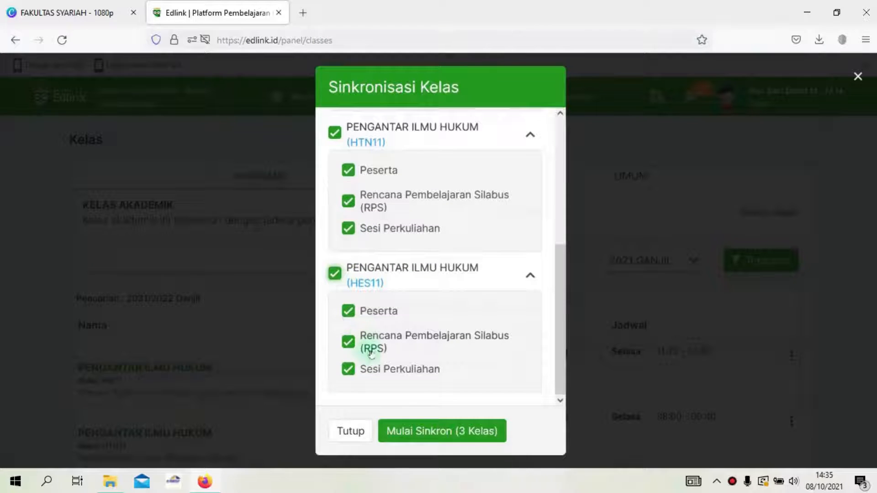
{"action": "left_click", "coordinate": [425, 433]}
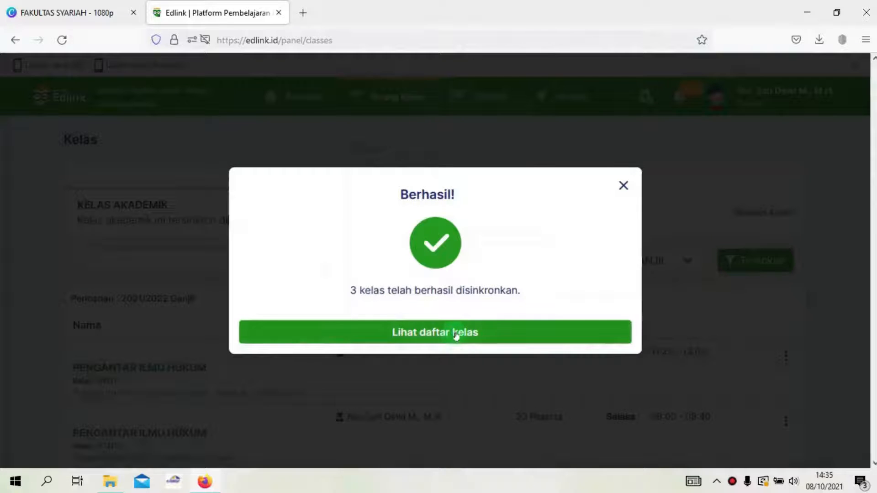
{"action": "left_click", "coordinate": [455, 333]}
{"action": "left_click", "coordinate": [450, 333]}
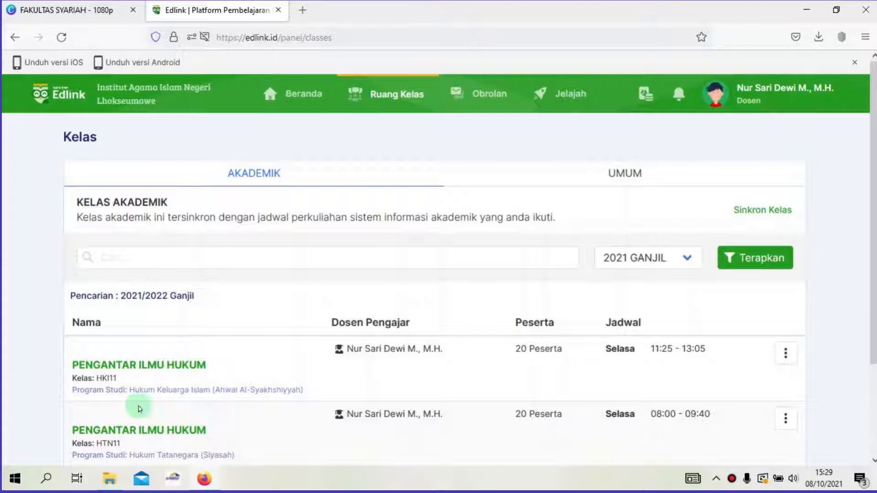
- Start sharing a Materi in the PENGANTAR ILMU HUKUM class HKI11 and assign it to Sesi 5
{"action": "left_click", "coordinate": [142, 365]}
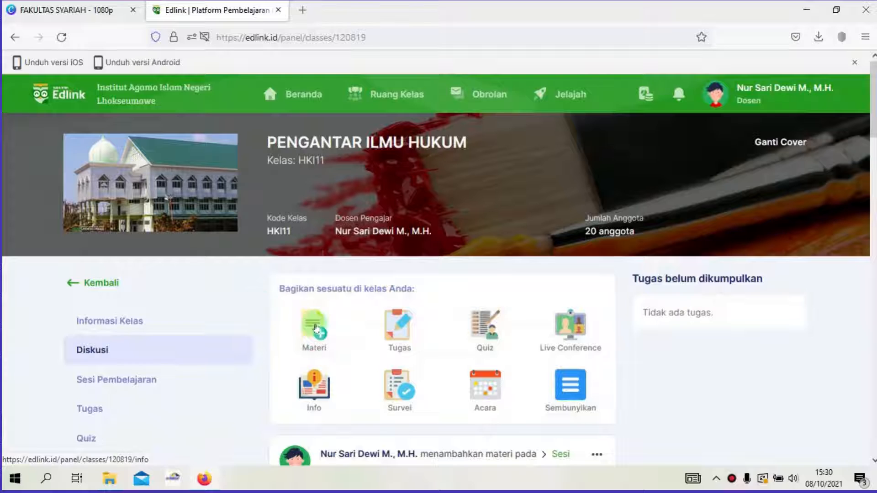
{"action": "left_click", "coordinate": [318, 330]}
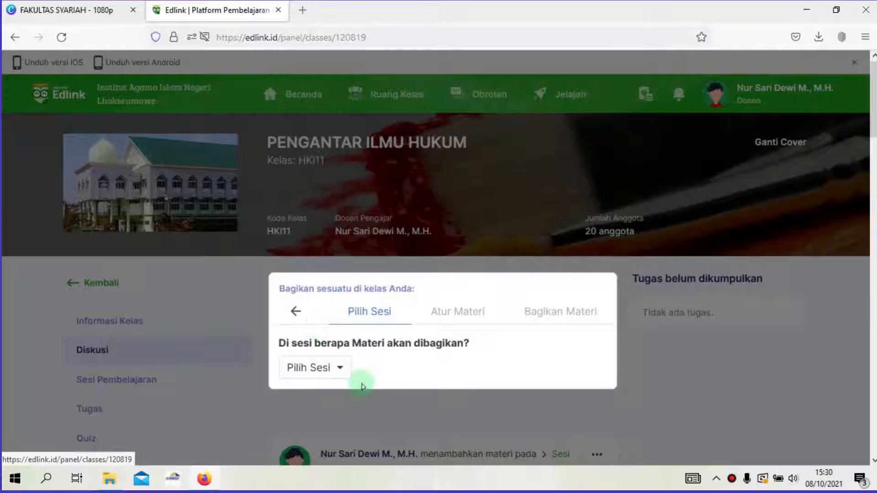
{"action": "left_click", "coordinate": [342, 367]}
{"action": "scroll", "coordinate": [340, 385], "scroll_direction": "down", "scroll_amount": 1}
{"action": "scroll", "coordinate": [340, 386], "scroll_direction": "down", "scroll_amount": 2}
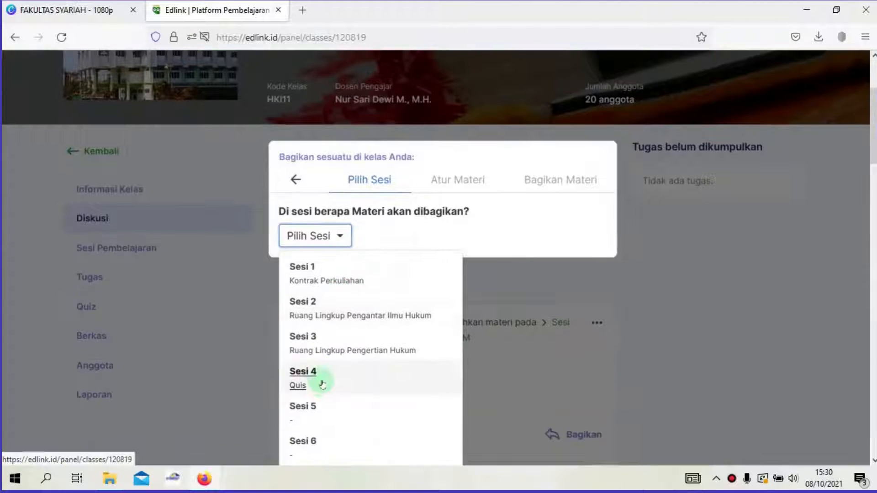
{"action": "left_click", "coordinate": [316, 406]}
- Set the session topic to "Ilmu Hukum" and enter "Ilmu Hukum" as the material title
{"action": "left_click", "coordinate": [342, 284]}
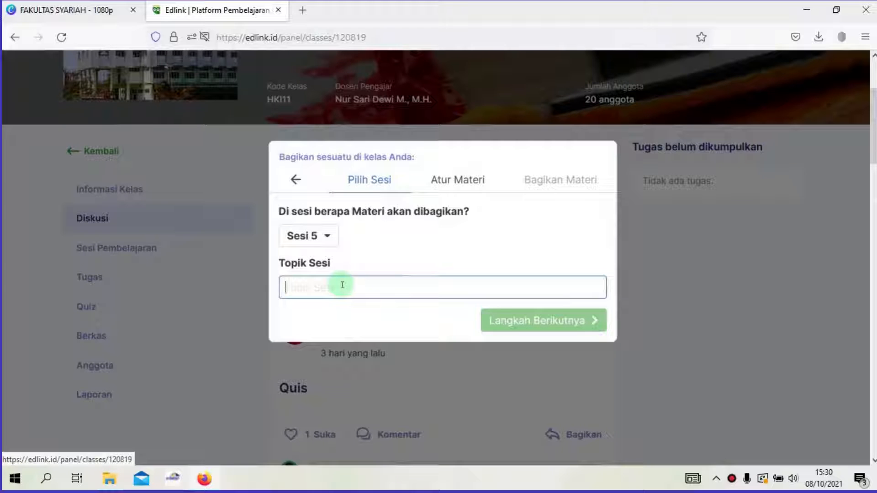
{"action": "type", "text": "Ilmu Hu"}
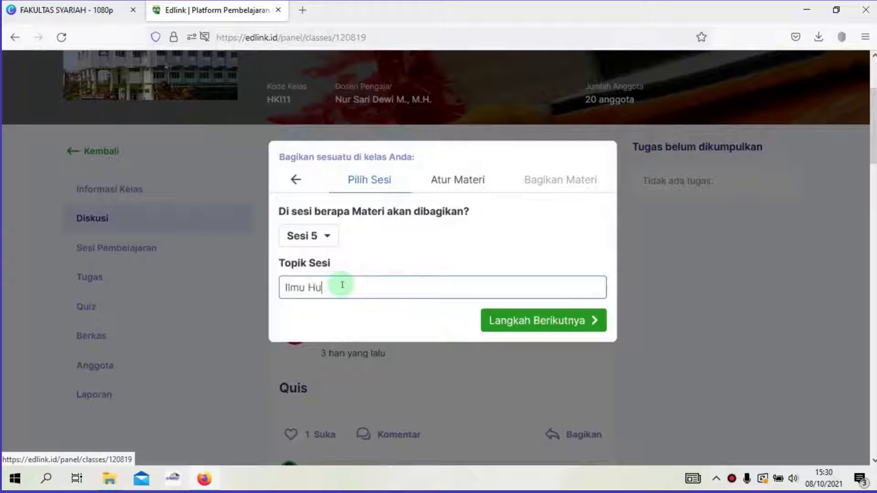
{"action": "type", "text": "kum"}
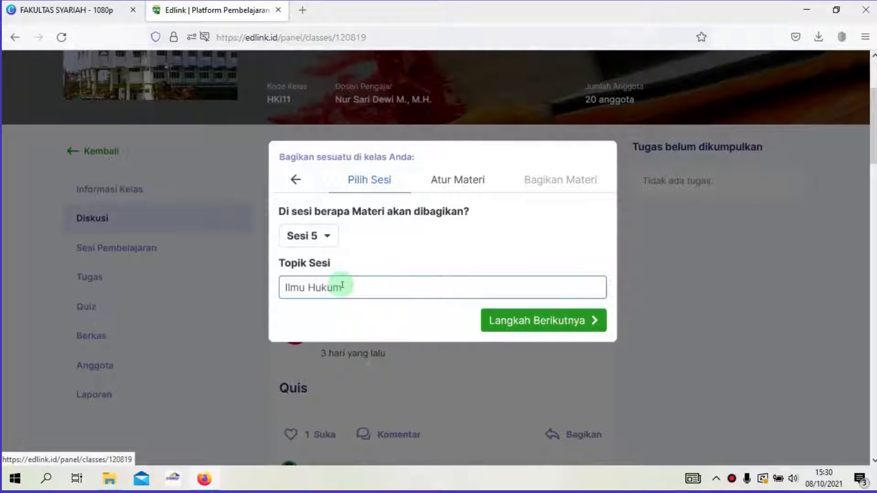
{"action": "left_click", "coordinate": [486, 321]}
{"action": "left_click", "coordinate": [338, 340]}
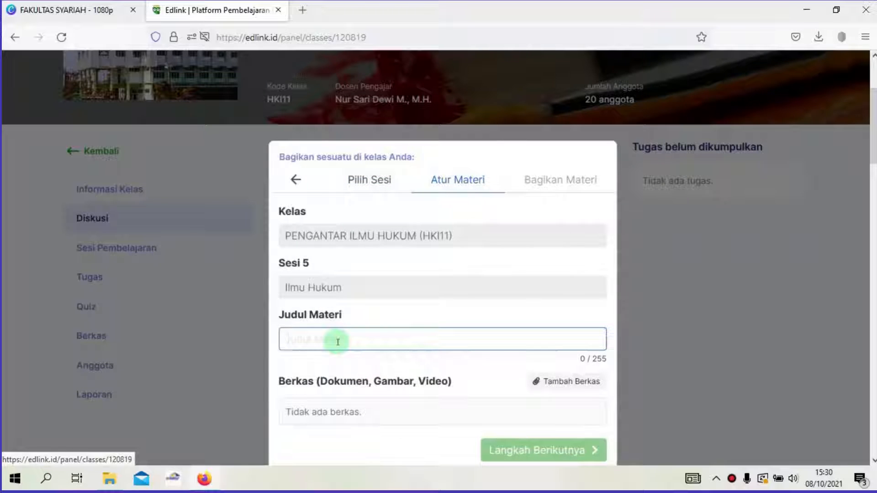
{"action": "type", "text": "Ilmu Hukum"}
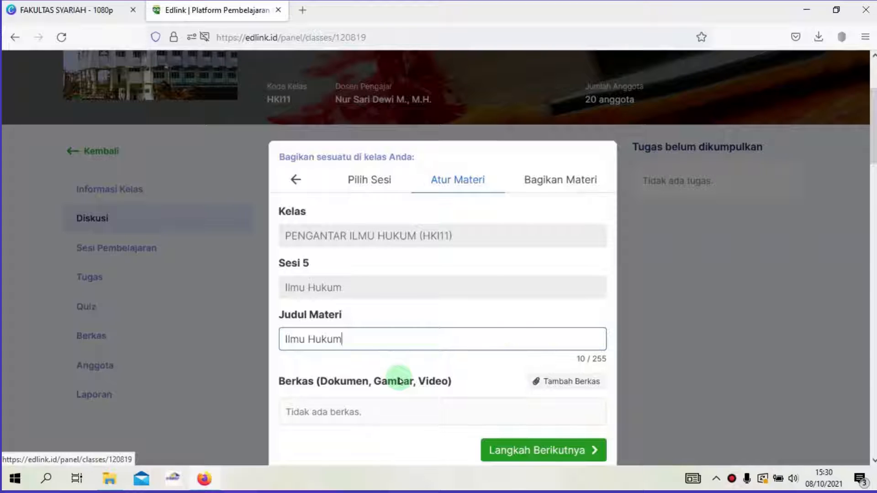
- Upload the Pengantar Ilmu Hukum presentation from the PBM 2021 folder to the personal media library for the material's attachments
{"action": "left_click", "coordinate": [557, 382]}
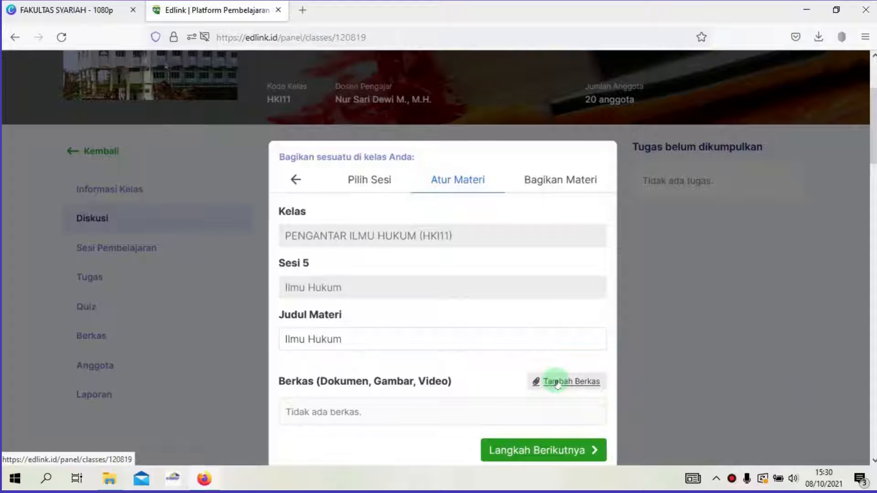
{"action": "left_click", "coordinate": [557, 383]}
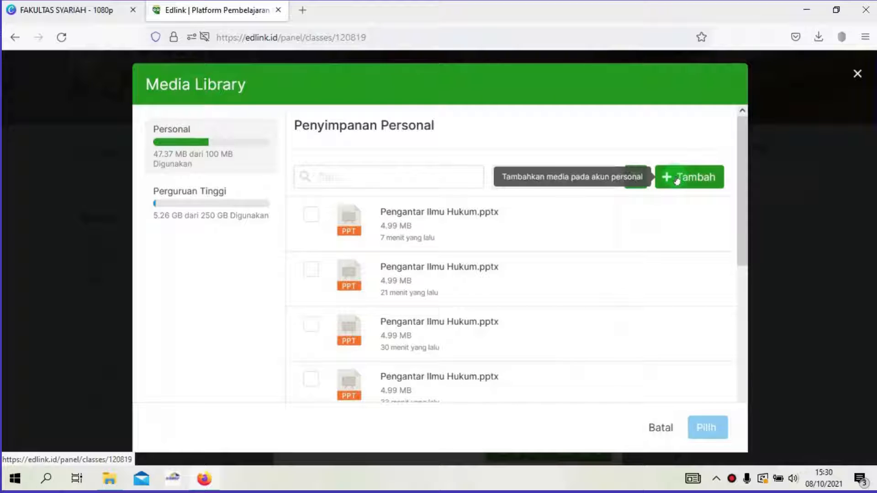
{"action": "left_click", "coordinate": [677, 179]}
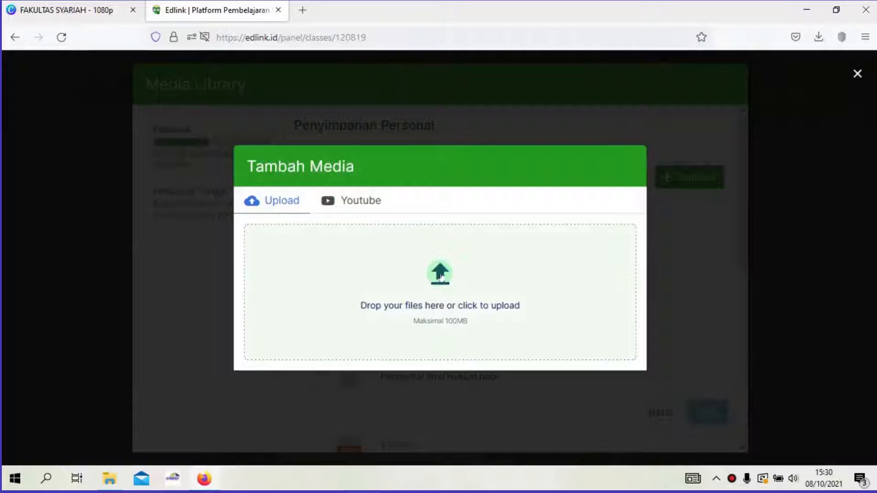
{"action": "left_click", "coordinate": [439, 274]}
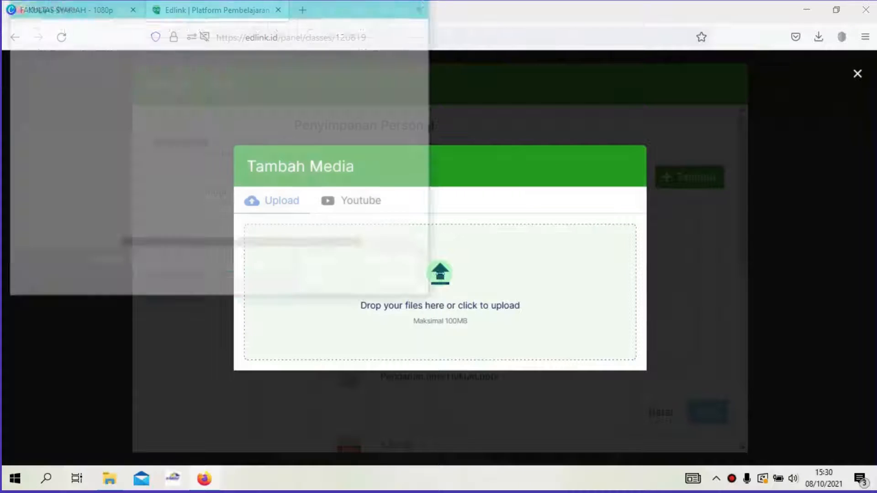
{"action": "left_click", "coordinate": [202, 90]}
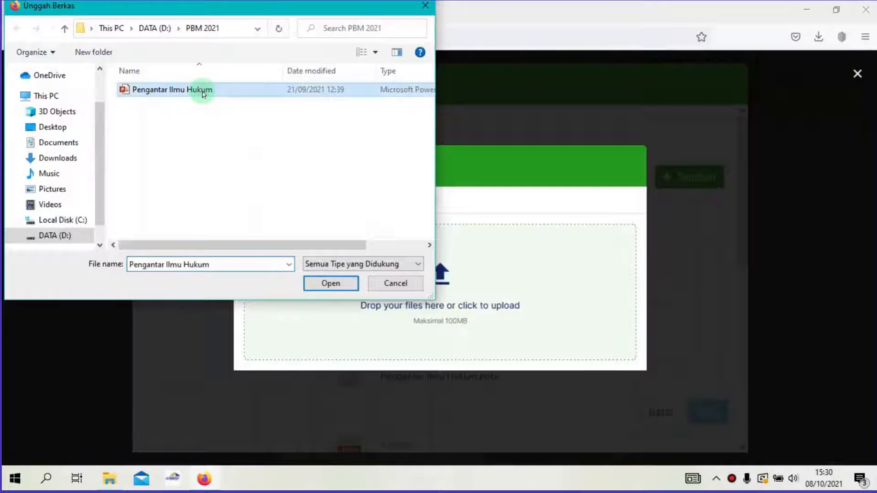
{"action": "left_click", "coordinate": [323, 285]}
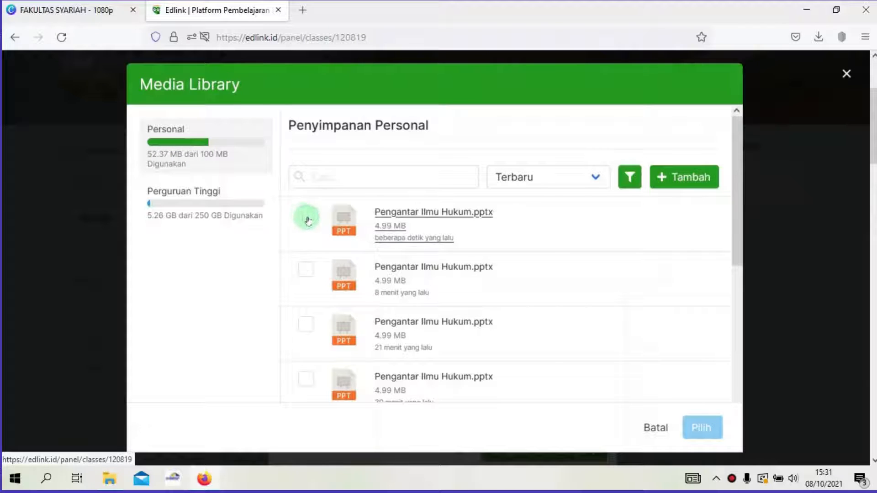
- Attach the newly uploaded Pengantar Ilmu Hukum.pptx to the material and proceed to its sharing settings
{"action": "left_click", "coordinate": [306, 219]}
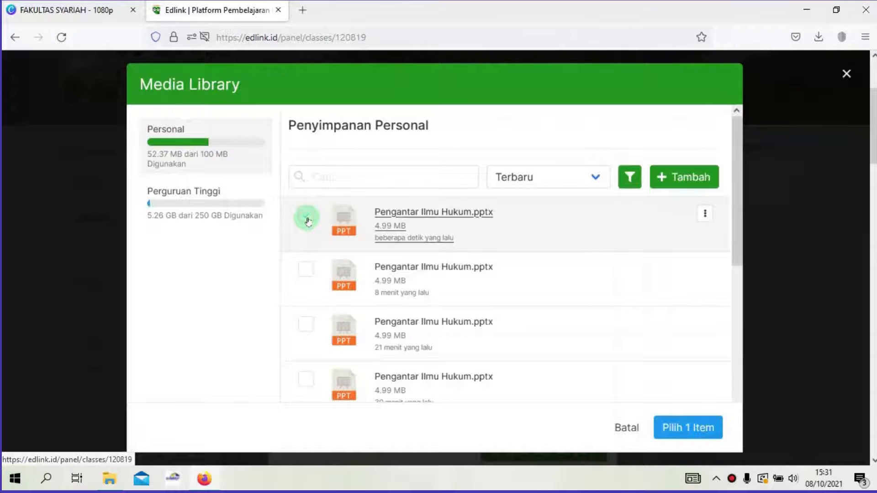
{"action": "left_click", "coordinate": [681, 428]}
{"action": "scroll", "coordinate": [632, 315], "scroll_direction": "down", "scroll_amount": 5}
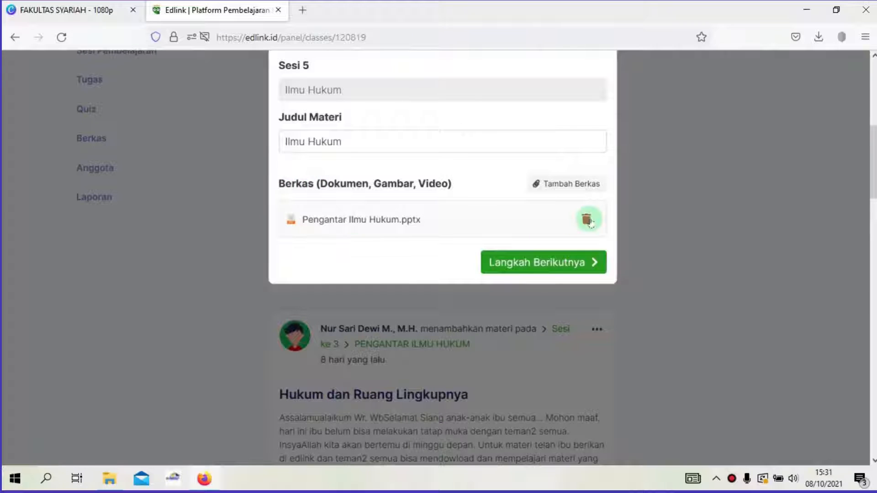
{"action": "left_click", "coordinate": [512, 262]}
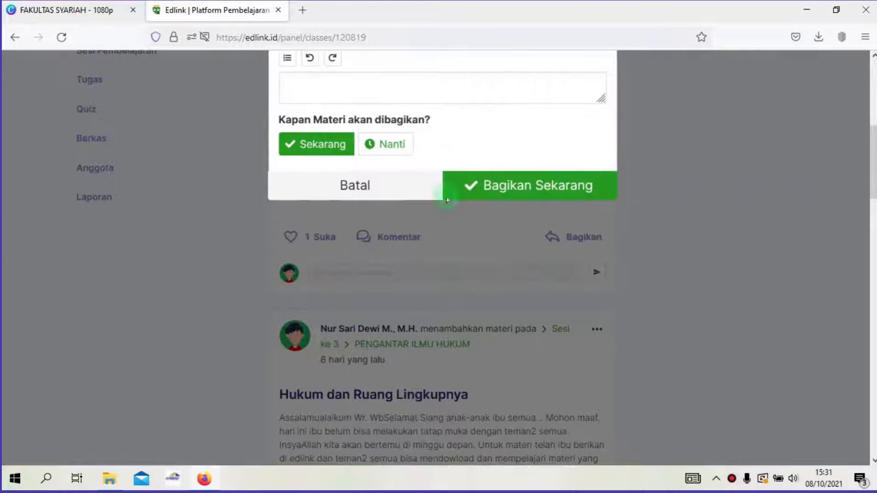
- Set the material's sharing time to Nanti and choose 12 October 2021 as the date
{"action": "scroll", "coordinate": [447, 157], "scroll_direction": "up", "scroll_amount": 2}
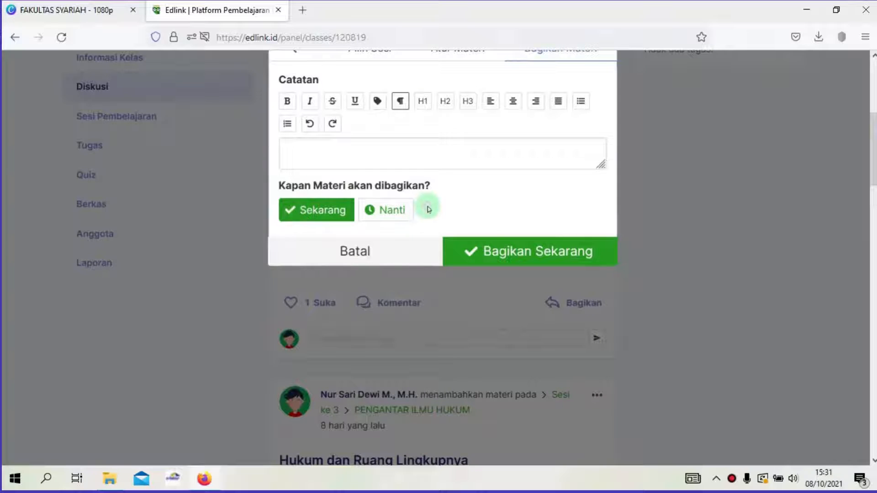
{"action": "left_click", "coordinate": [381, 212]}
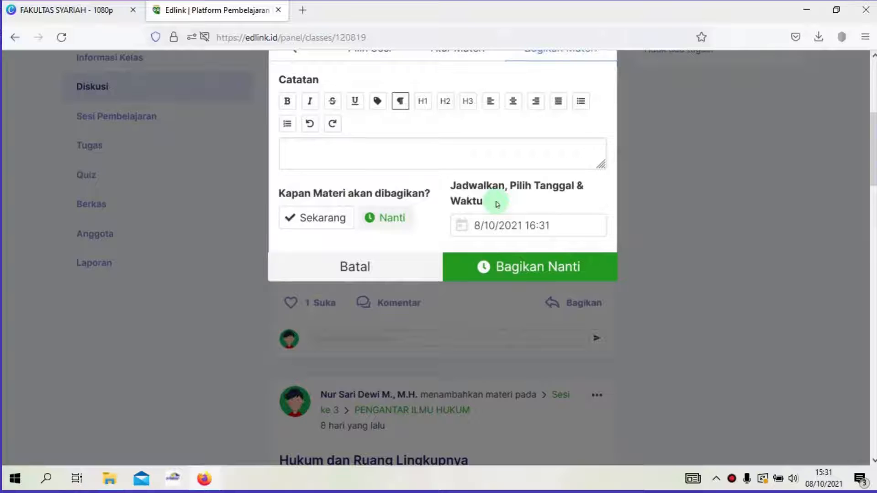
{"action": "left_click", "coordinate": [514, 226]}
{"action": "scroll", "coordinate": [514, 225], "scroll_direction": "down", "scroll_amount": 2}
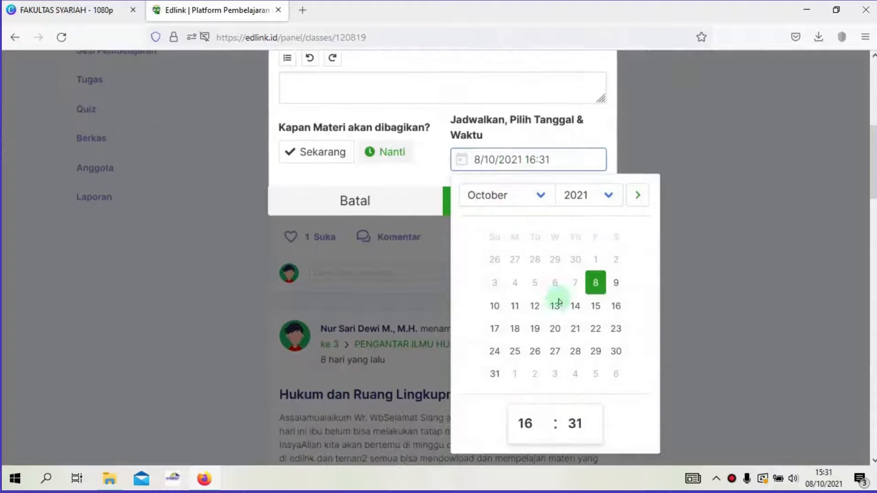
{"action": "left_click", "coordinate": [534, 306]}
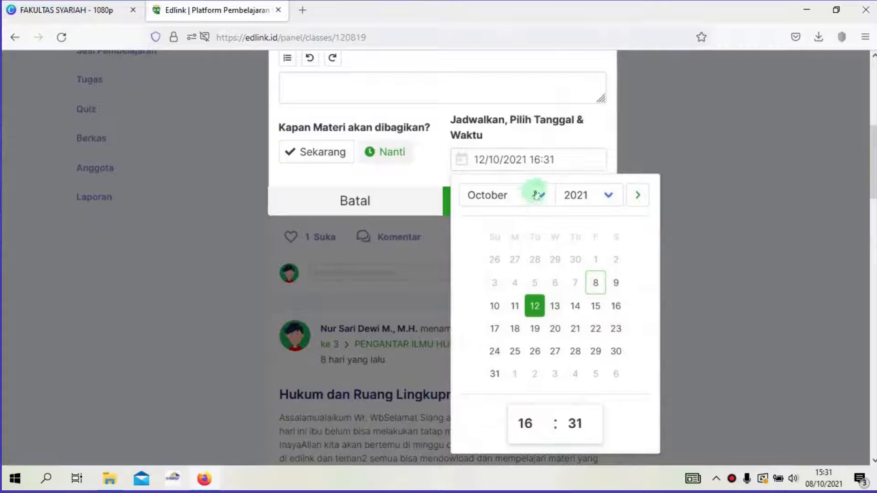
- Set the scheduled sharing time to 08:00 and submit the material for scheduled sharing
{"action": "left_click", "coordinate": [525, 423]}
{"action": "left_click_drag", "start_coordinate": [548, 274], "coordinate": [550, 176]}
{"action": "left_click", "coordinate": [515, 249]}
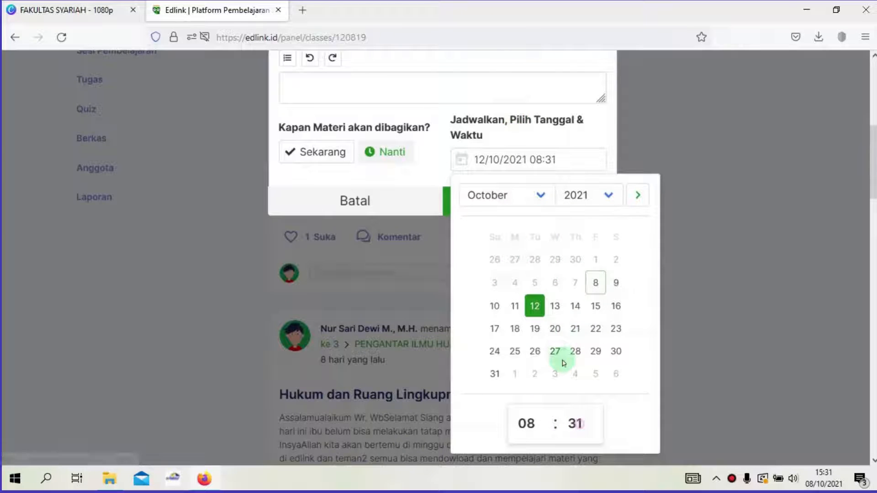
{"action": "left_click", "coordinate": [575, 424]}
{"action": "scroll", "coordinate": [566, 61], "scroll_direction": "up", "scroll_amount": 5}
{"action": "left_click", "coordinate": [568, 64]}
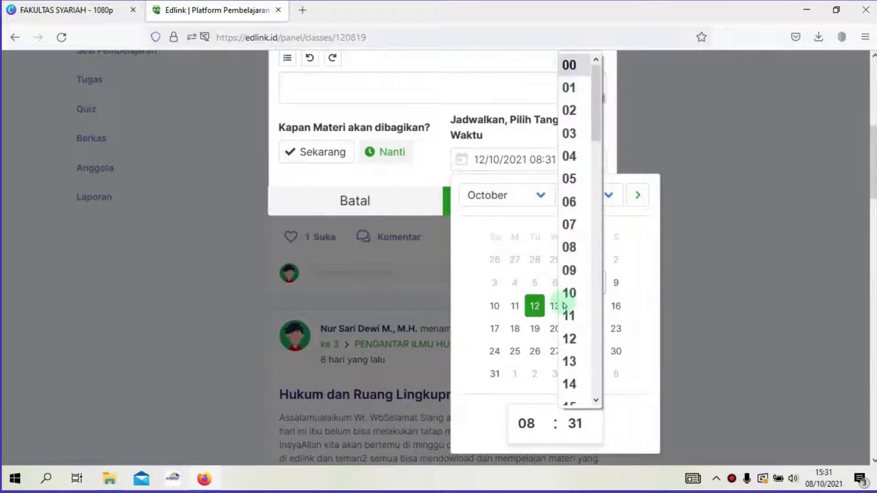
{"action": "left_click", "coordinate": [598, 147]}
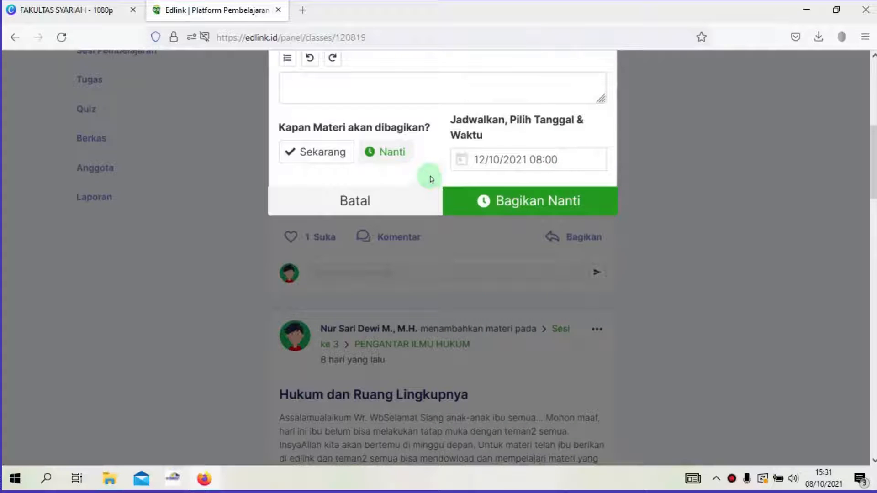
{"action": "left_click", "coordinate": [533, 204]}
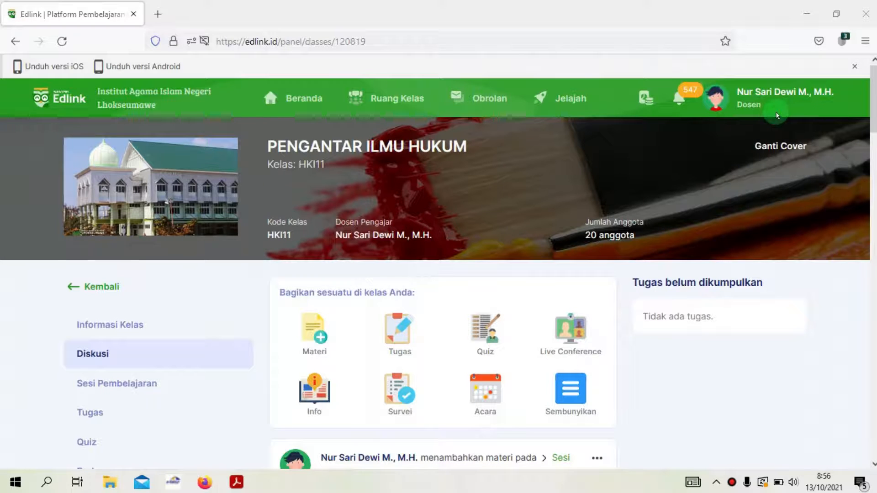
- Start a Tugas for Sesi 5 with its existing topic and title it "Ilmu Hukum sebagai Norma/Kaidah"
{"action": "left_click", "coordinate": [397, 335]}
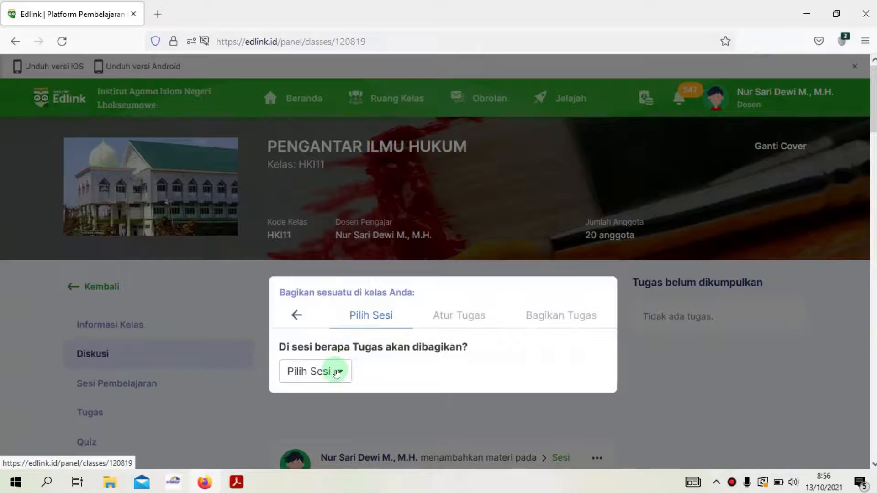
{"action": "left_click", "coordinate": [337, 374]}
{"action": "scroll", "coordinate": [297, 376], "scroll_direction": "down", "scroll_amount": 3}
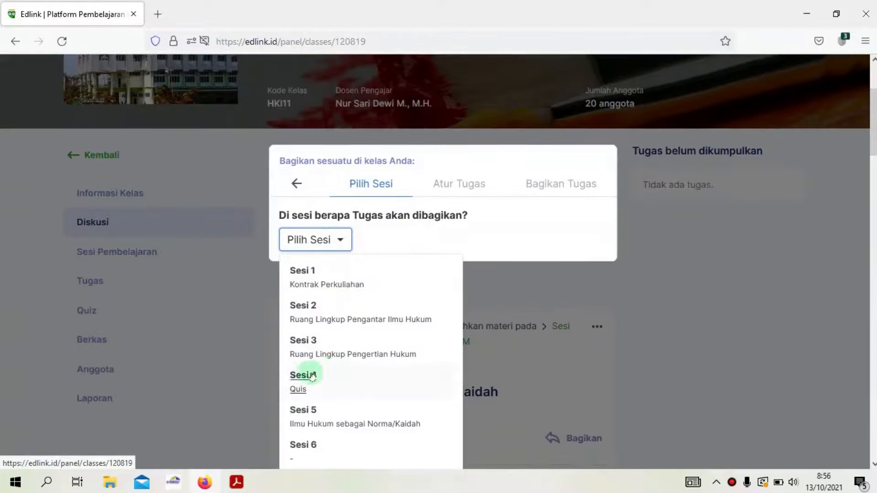
{"action": "left_click", "coordinate": [297, 412]}
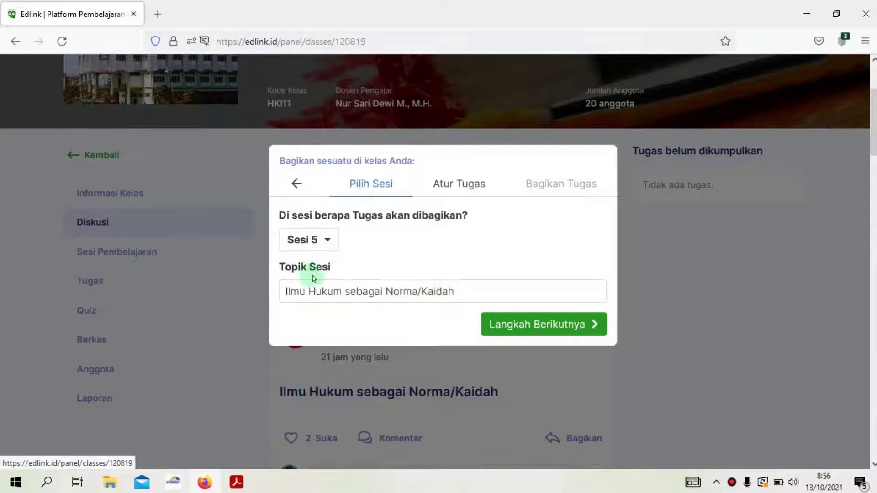
{"action": "left_click", "coordinate": [522, 324]}
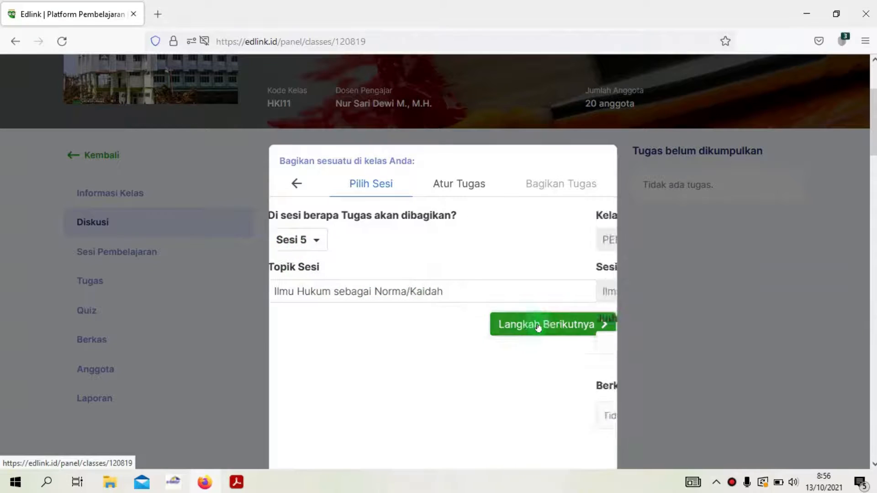
{"action": "left_click", "coordinate": [341, 342]}
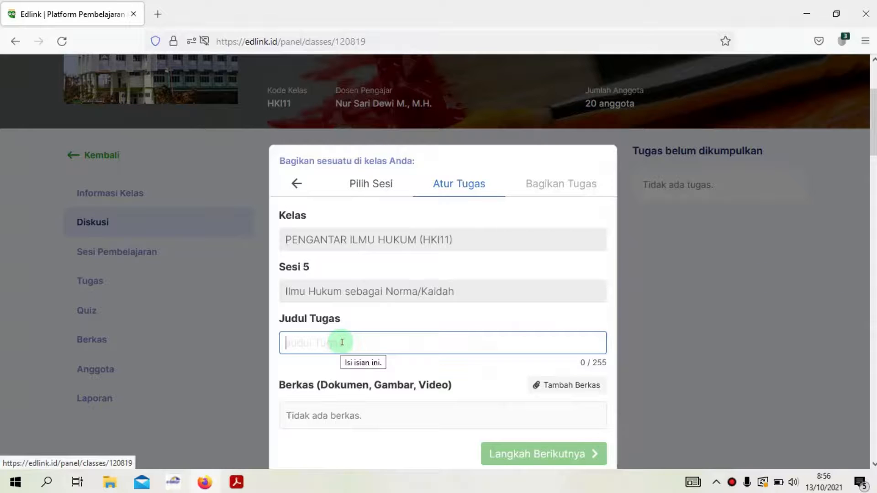
{"action": "type", "text": "Ilmu Hukum sebagai Norma/Kaidah"}
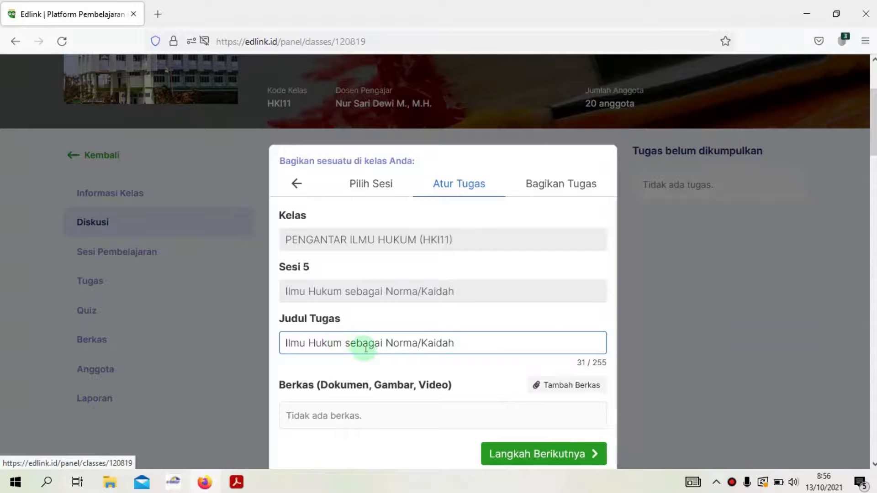
- Attach TUGAS PENGANTAR ILMU HUKUM HKI.pdf from the personal media library to the assignment
{"action": "scroll", "coordinate": [518, 336], "scroll_direction": "down", "scroll_amount": 2}
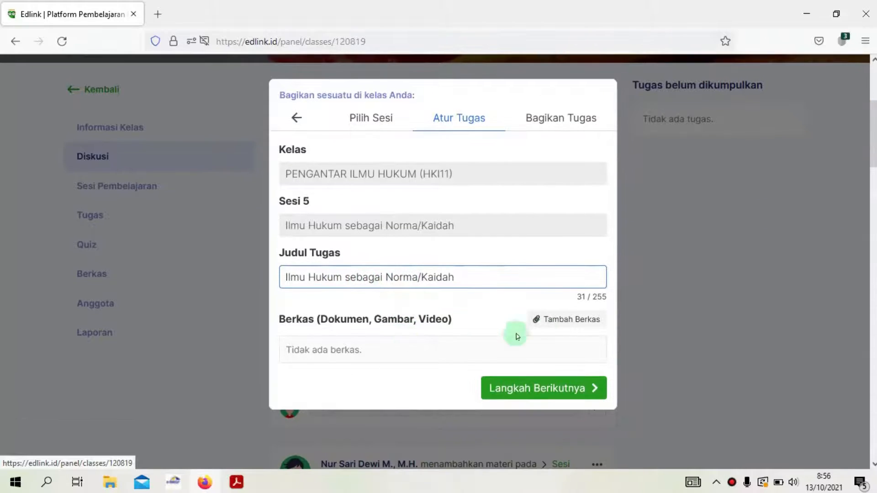
{"action": "left_click", "coordinate": [562, 321]}
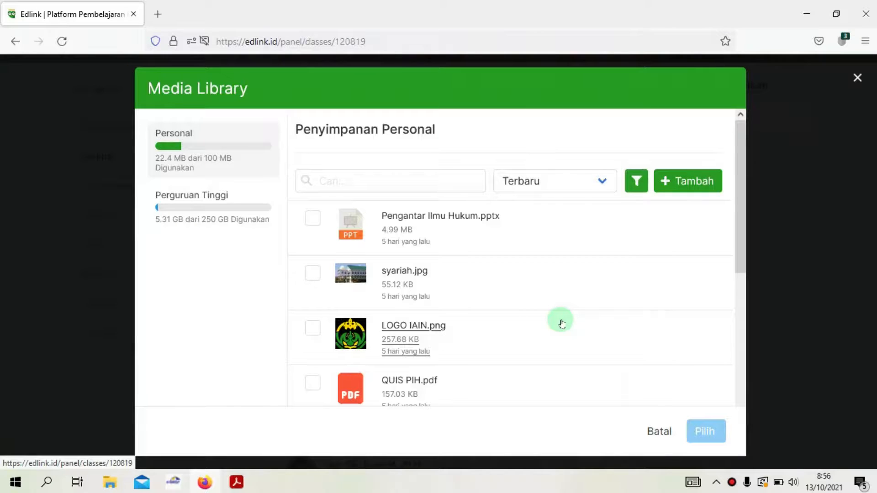
{"action": "scroll", "coordinate": [562, 322], "scroll_direction": "down", "scroll_amount": 3}
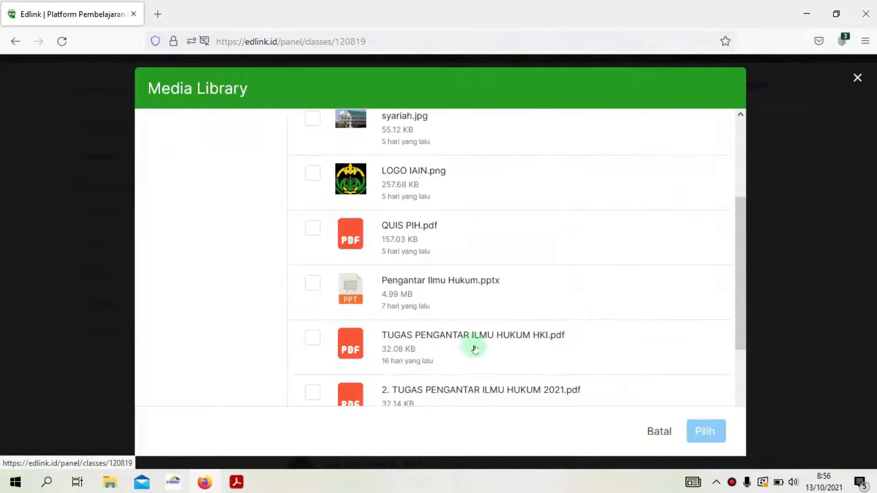
{"action": "left_click", "coordinate": [310, 339]}
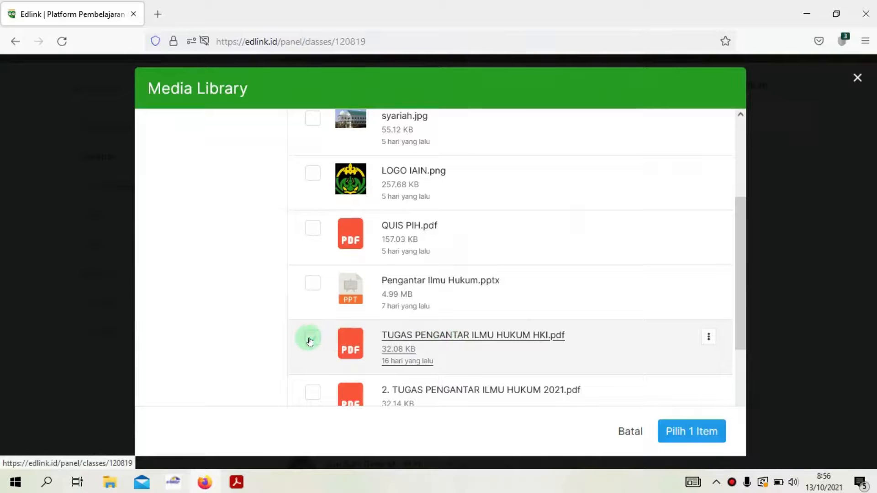
{"action": "left_click", "coordinate": [688, 430]}
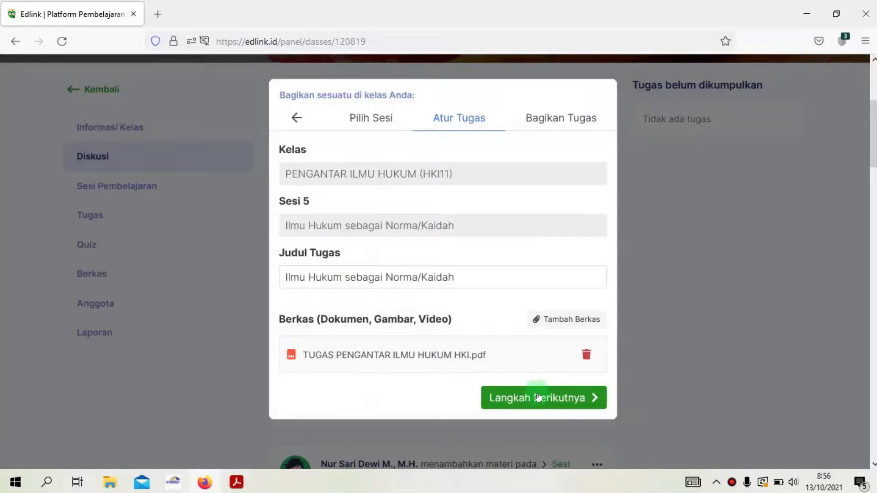
- Share the assignment with the class immediately, keeping the default submission deadline
{"action": "left_click", "coordinate": [391, 267]}
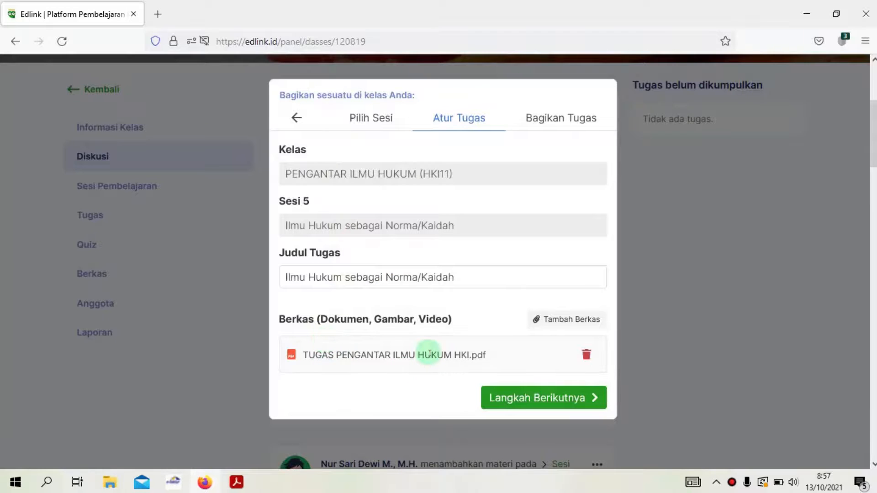
{"action": "left_click", "coordinate": [564, 402]}
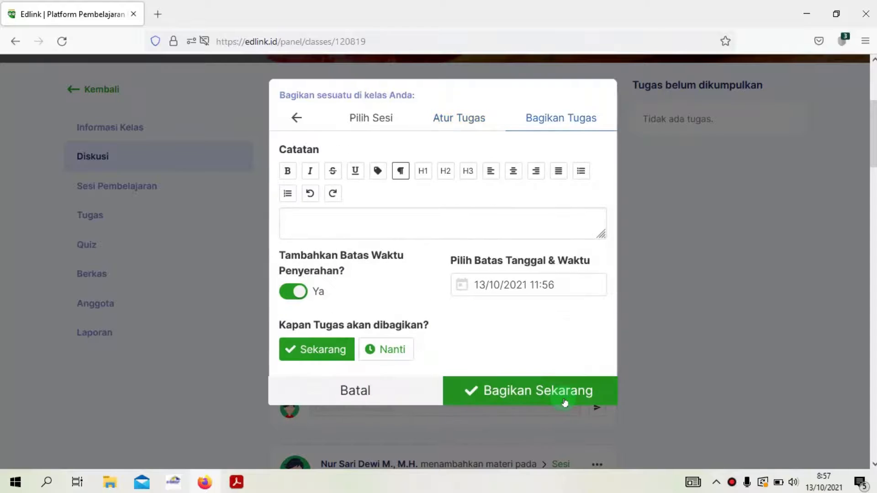
{"action": "left_click", "coordinate": [531, 392]}
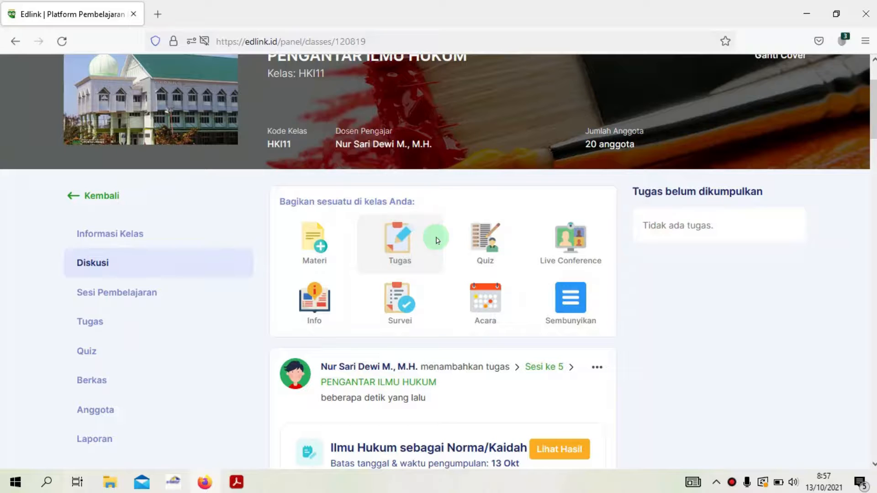
- Start a Live Conference for Sesi 5, keeping the existing session topic, and proceed to the conference setup
{"action": "left_click", "coordinate": [575, 251]}
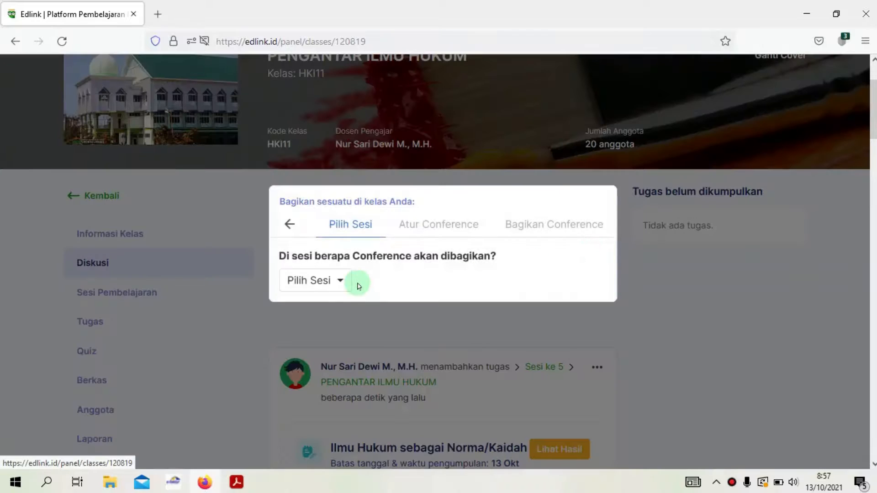
{"action": "left_click", "coordinate": [349, 285]}
{"action": "scroll", "coordinate": [338, 292], "scroll_direction": "down", "scroll_amount": 4}
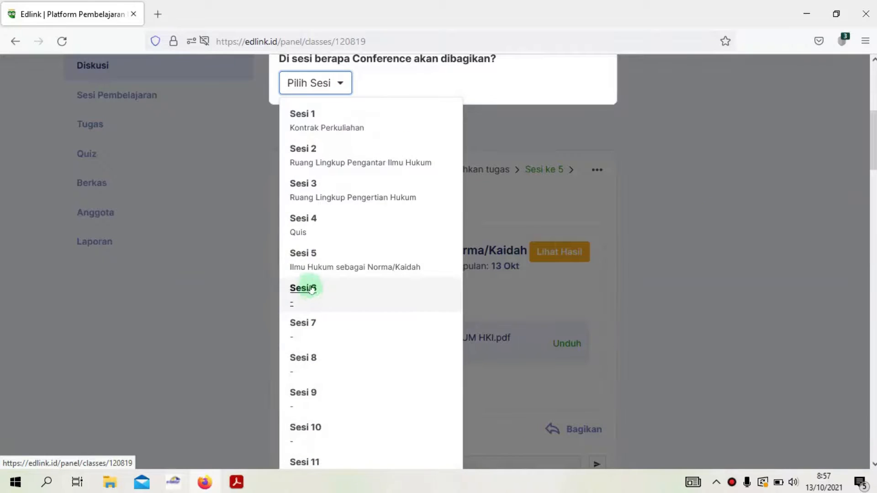
{"action": "left_click", "coordinate": [311, 268]}
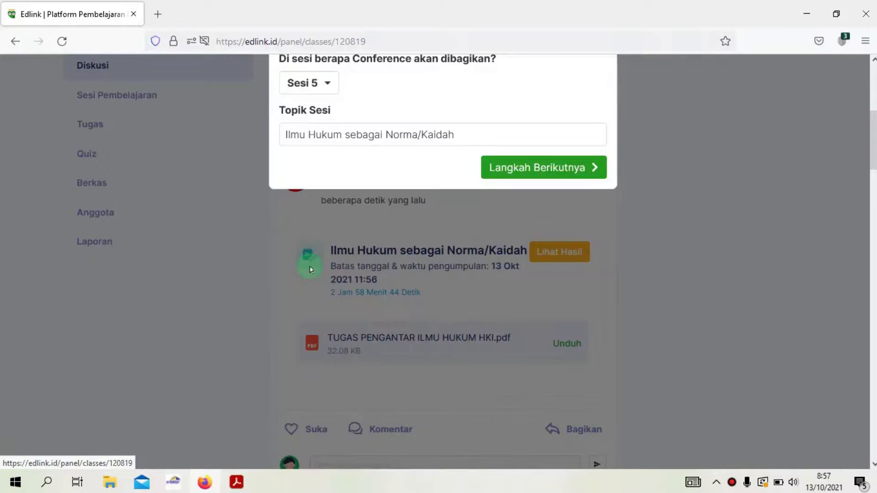
{"action": "scroll", "coordinate": [312, 266], "scroll_direction": "up", "scroll_amount": 3}
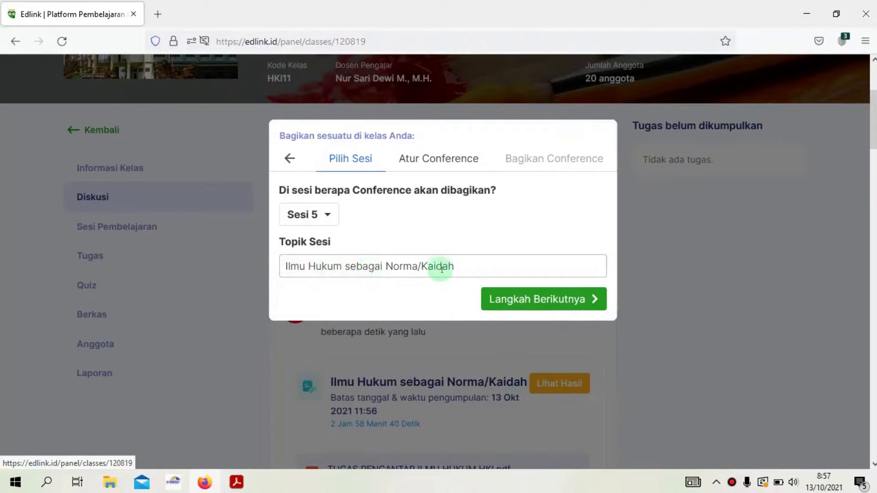
{"action": "left_click", "coordinate": [522, 299]}
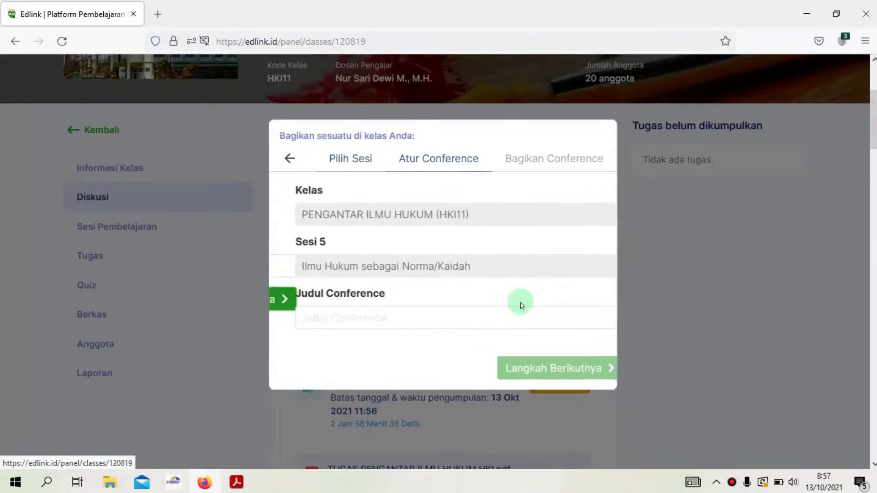
- Title the conference "Ilmu Hukum sebagai Norma/Kaidah" and share it with the class immediately
{"action": "left_click", "coordinate": [366, 310]}
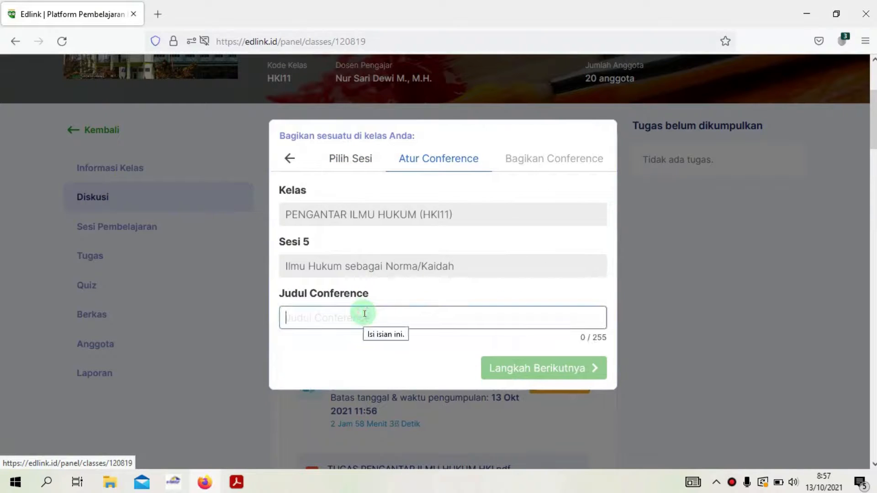
{"action": "type", "text": "Ilmu Hukum sebagai Norma/Kaidah"}
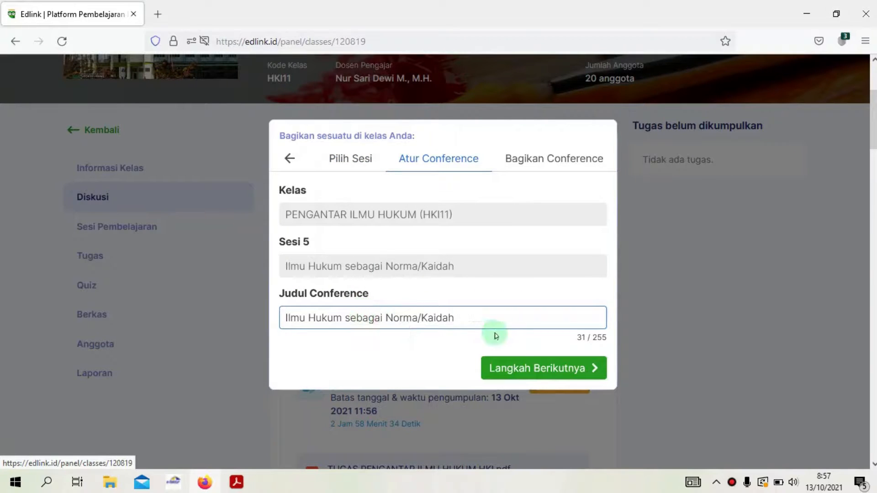
{"action": "left_click", "coordinate": [522, 369]}
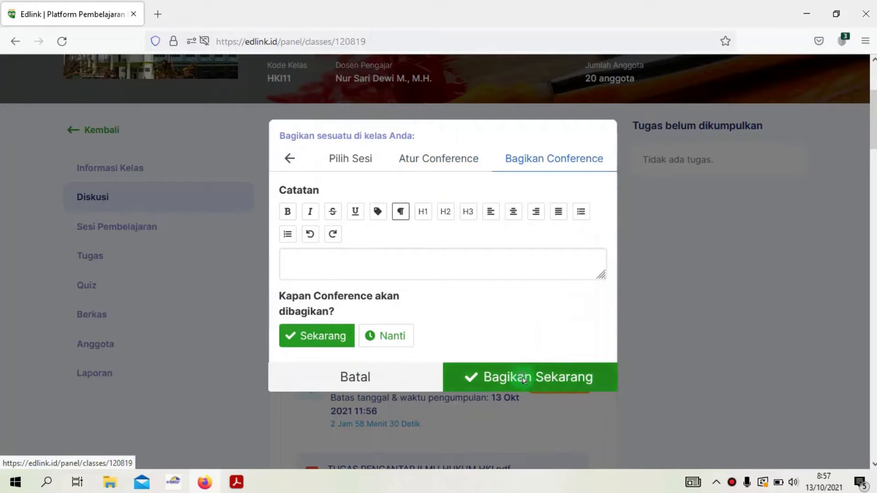
{"action": "left_click", "coordinate": [523, 378]}
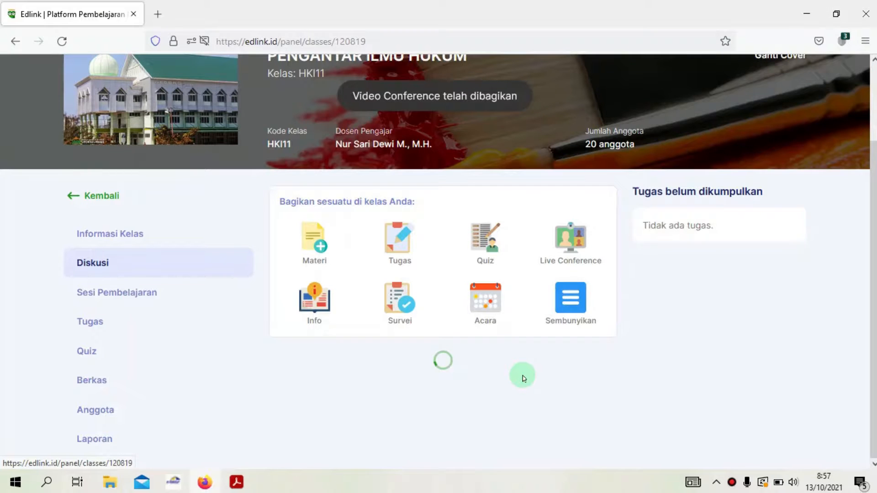
{"action": "scroll", "coordinate": [447, 374], "scroll_direction": "down", "scroll_amount": 2}
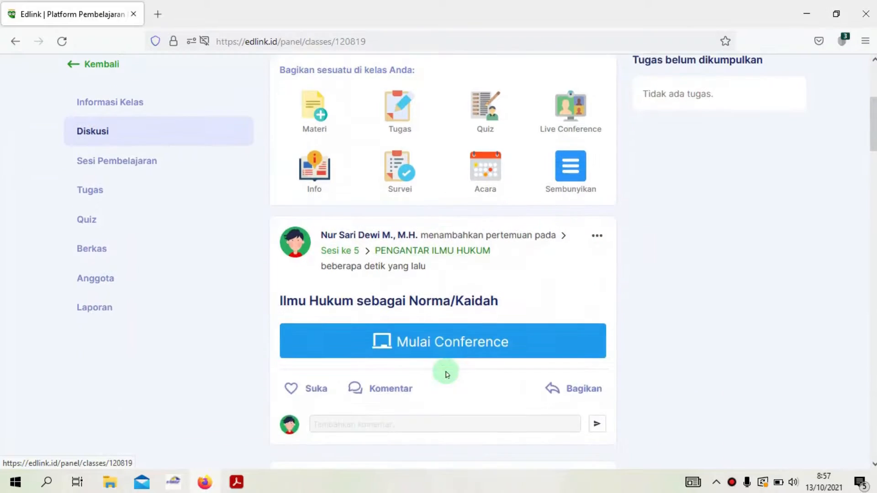
- Start the "Ilmu Hukum sebagai Norma/Kaidah" conference from the class discussion and launch it in Zoom, dismissing the webcam notification
{"action": "scroll", "coordinate": [447, 372], "scroll_direction": "up", "scroll_amount": 2}
{"action": "scroll", "coordinate": [447, 373], "scroll_direction": "down", "scroll_amount": 1}
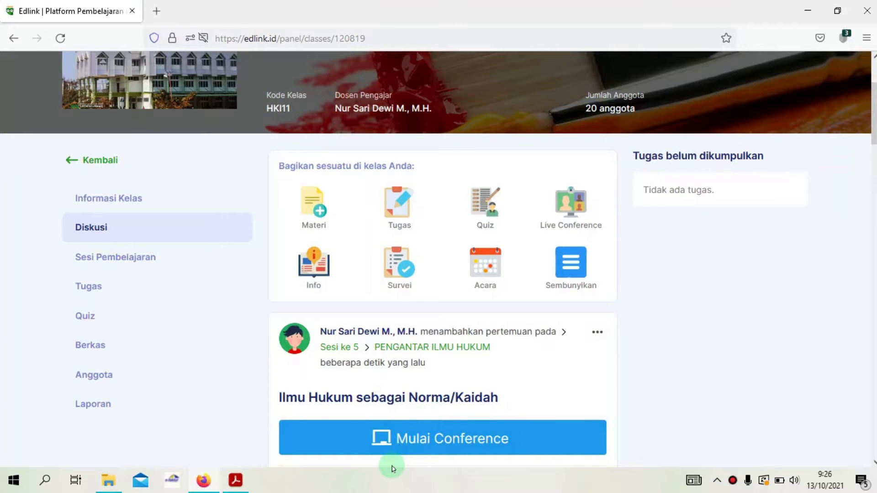
{"action": "left_click", "coordinate": [436, 436]}
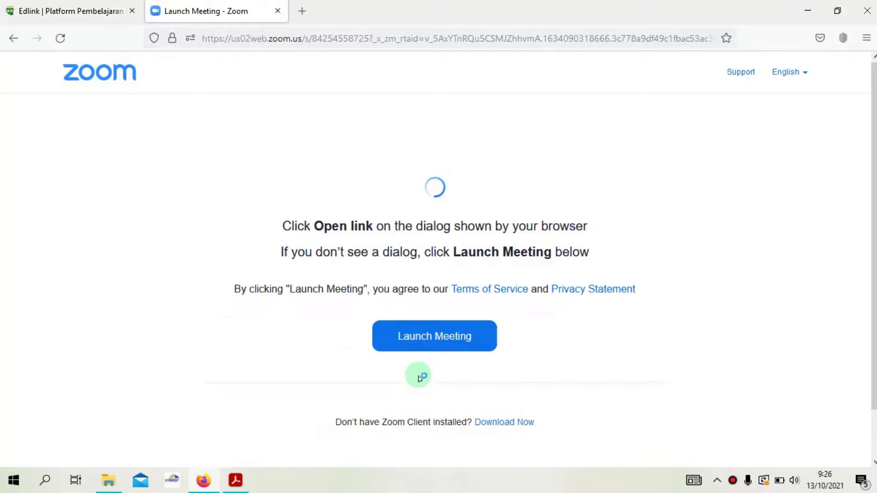
{"action": "left_click", "coordinate": [431, 341]}
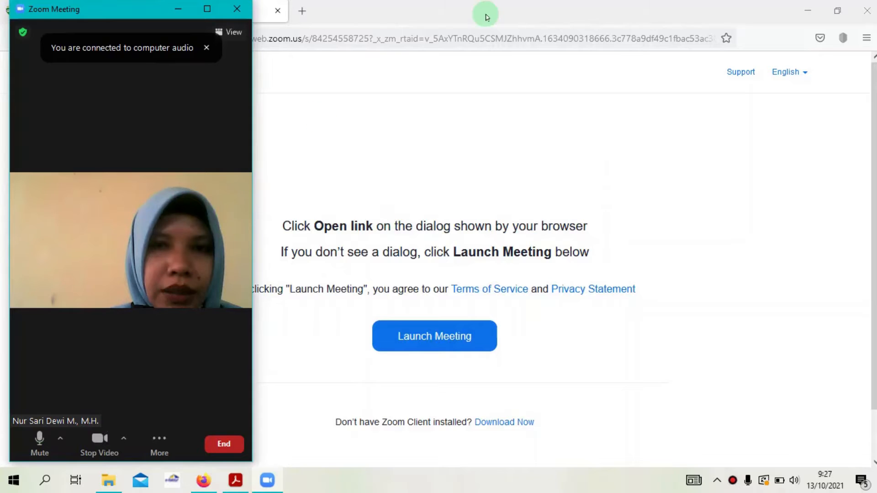
{"action": "left_click", "coordinate": [543, 33]}
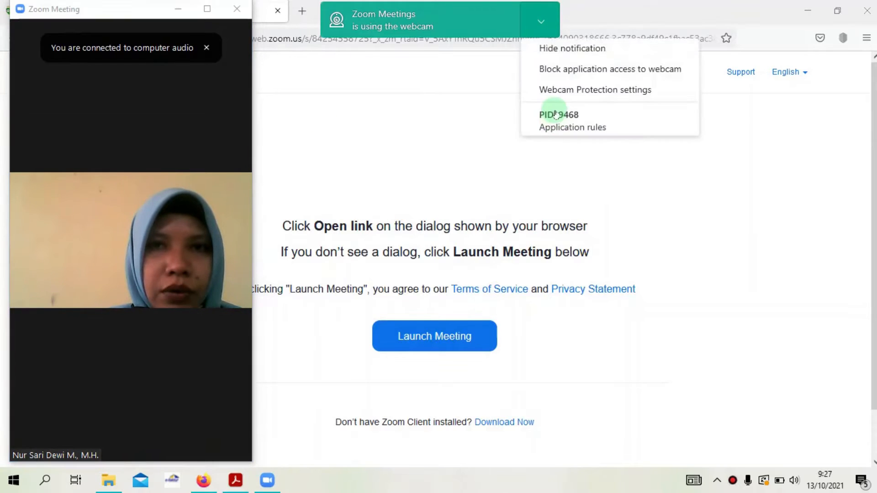
{"action": "left_click", "coordinate": [399, 133]}
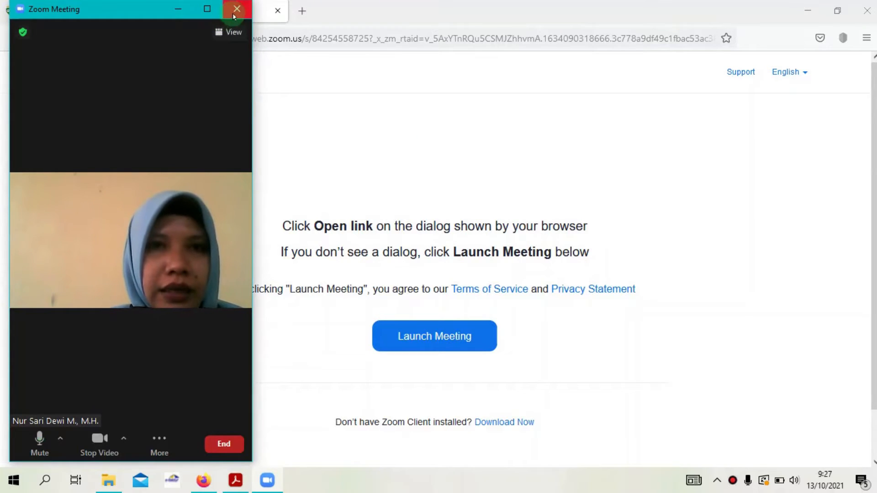
- End the Zoom meeting for all participants and return to the class discussion in Edlink
{"action": "left_click", "coordinate": [226, 444]}
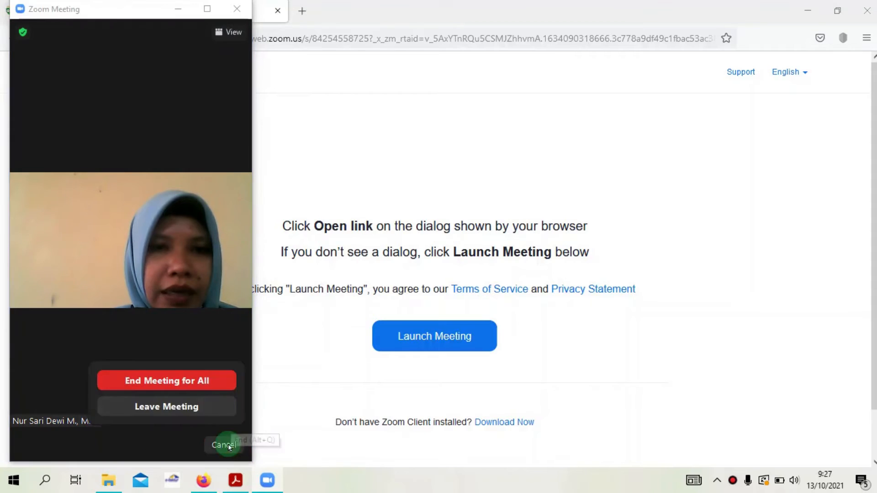
{"action": "left_click", "coordinate": [207, 386]}
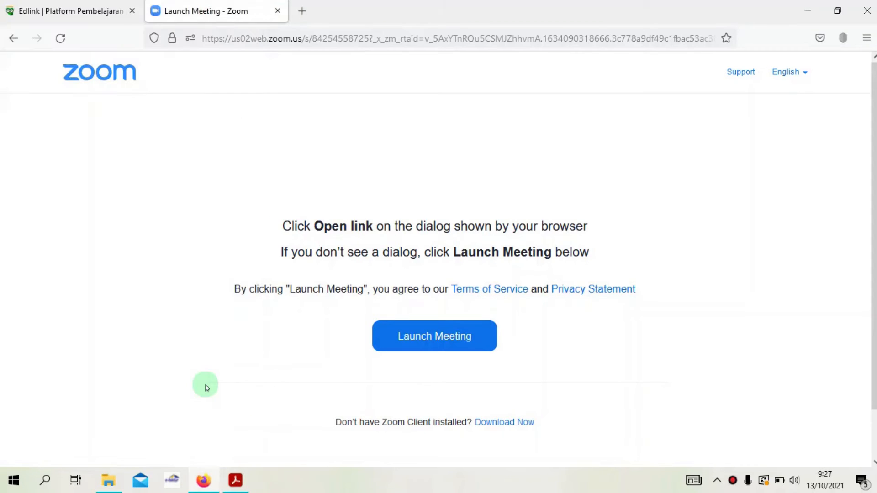
{"action": "left_click", "coordinate": [87, 11]}
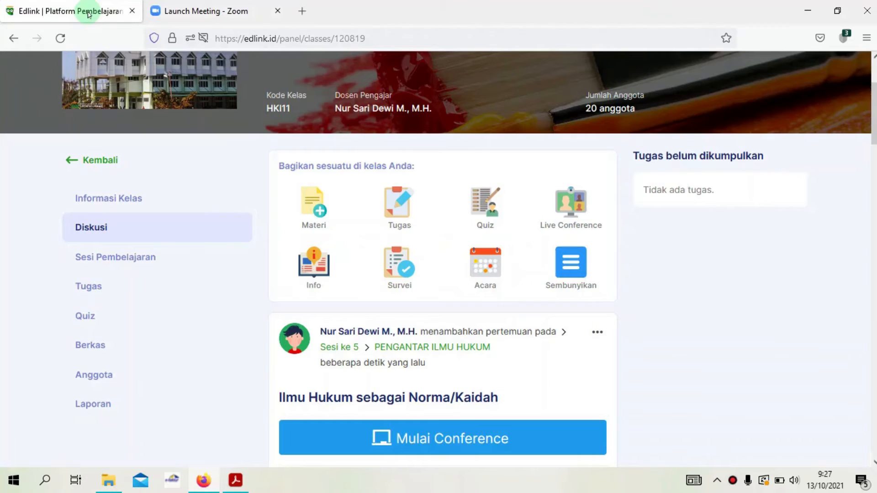